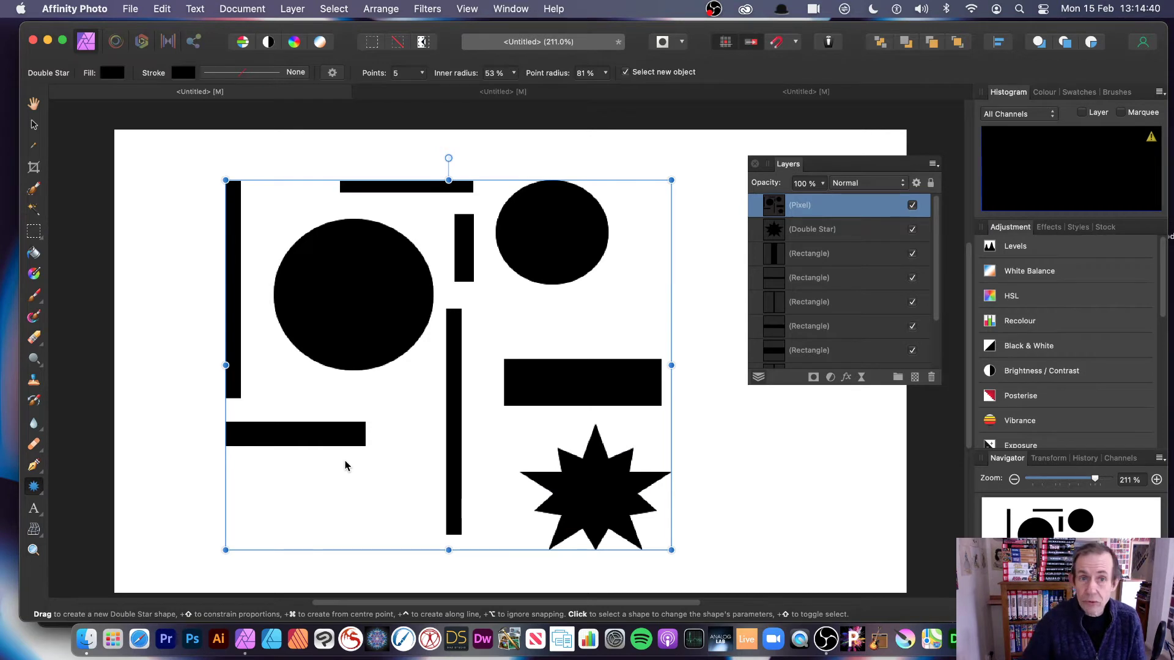
- With the Rectangular Marquee Tool, select a partial area of the merged pixel layer that crosses several of the black shapes
{"action": "left_click", "coordinate": [34, 125]}
{"action": "left_click", "coordinate": [318, 162]}
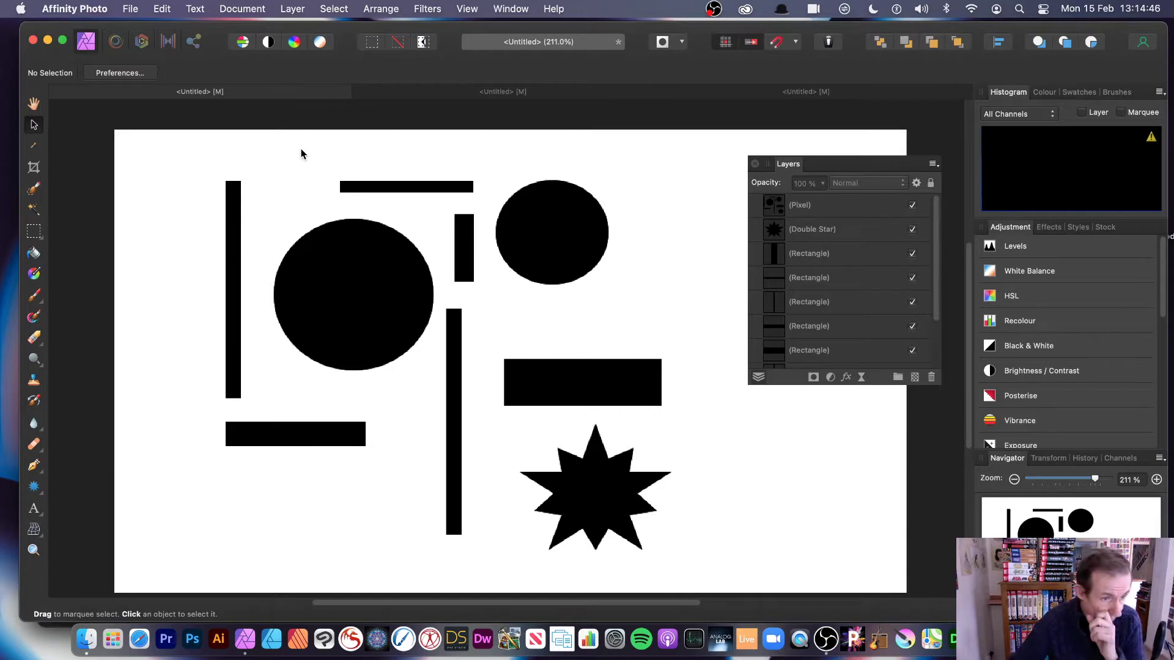
{"action": "left_click", "coordinate": [33, 231]}
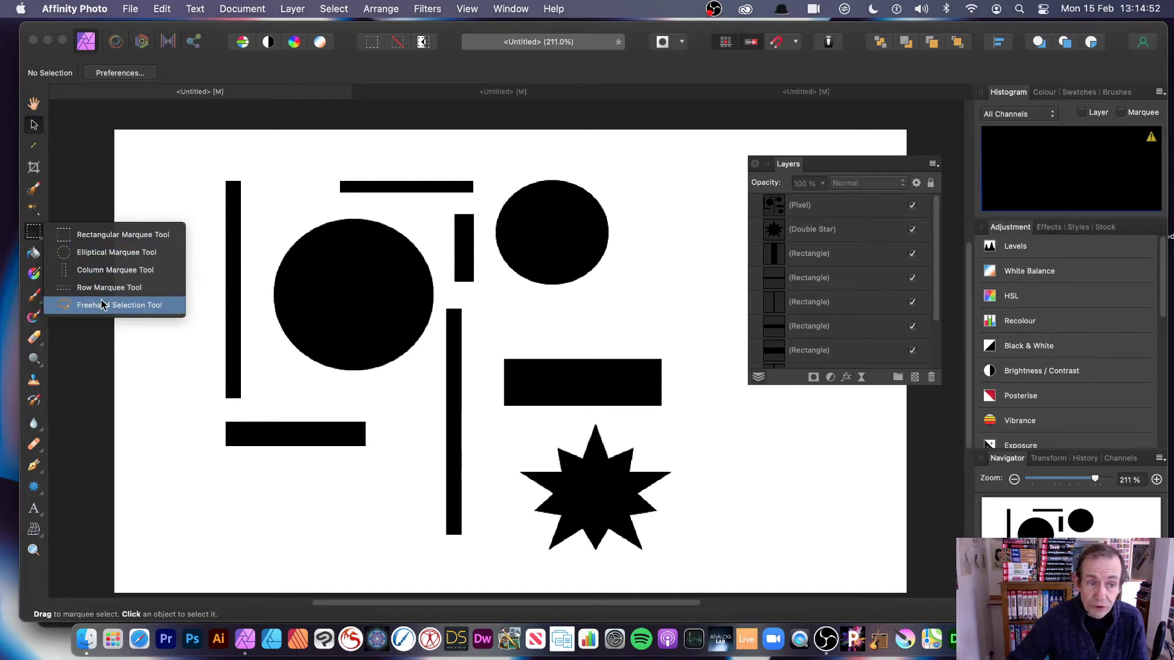
{"action": "left_click", "coordinate": [113, 235]}
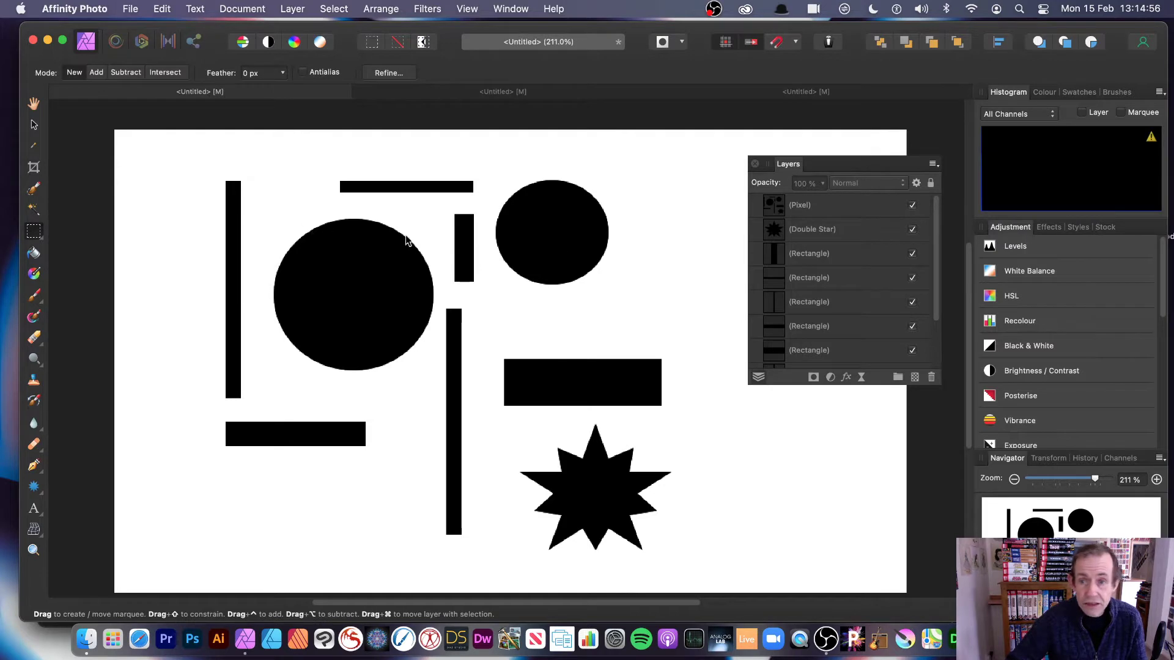
{"action": "left_click", "coordinate": [843, 205]}
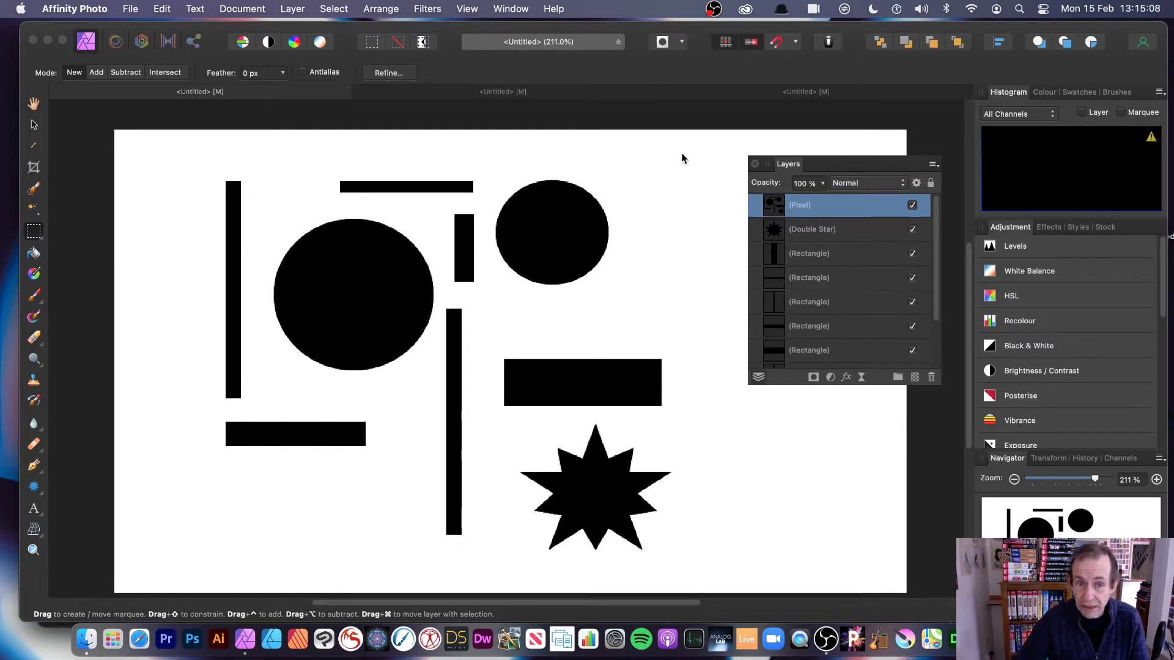
{"action": "left_click_drag", "start_coordinate": [288, 173], "coordinate": [539, 437]}
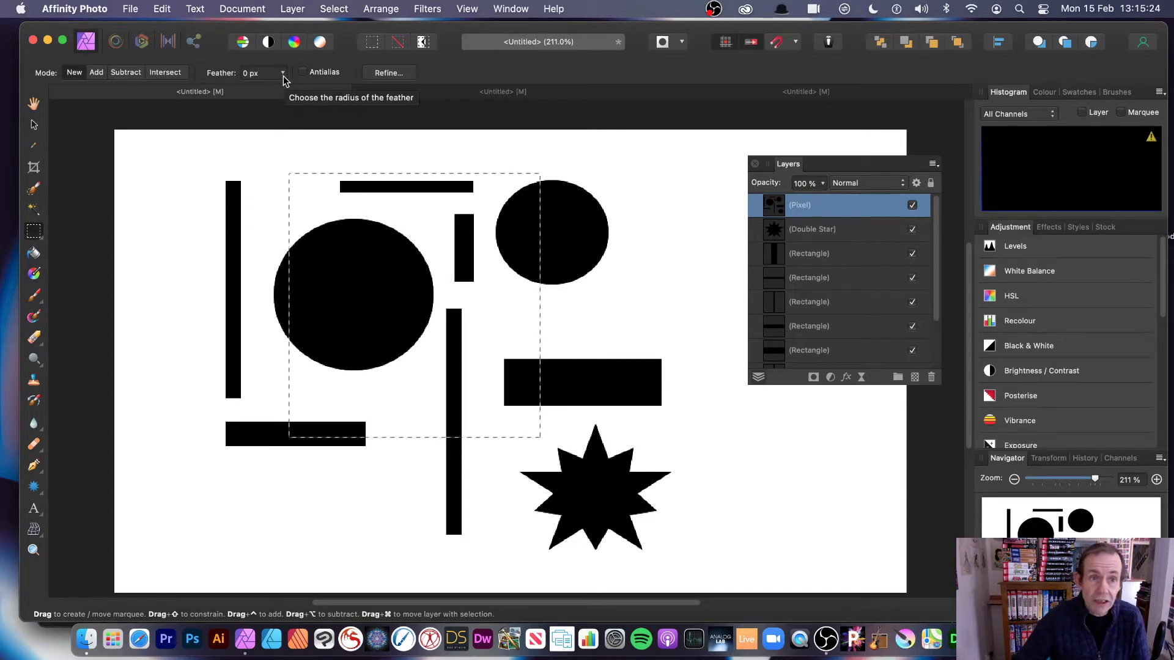
- Create a new pattern layer from the selection and scale its tile down to about 116 dpi
{"action": "left_click", "coordinate": [292, 9]}
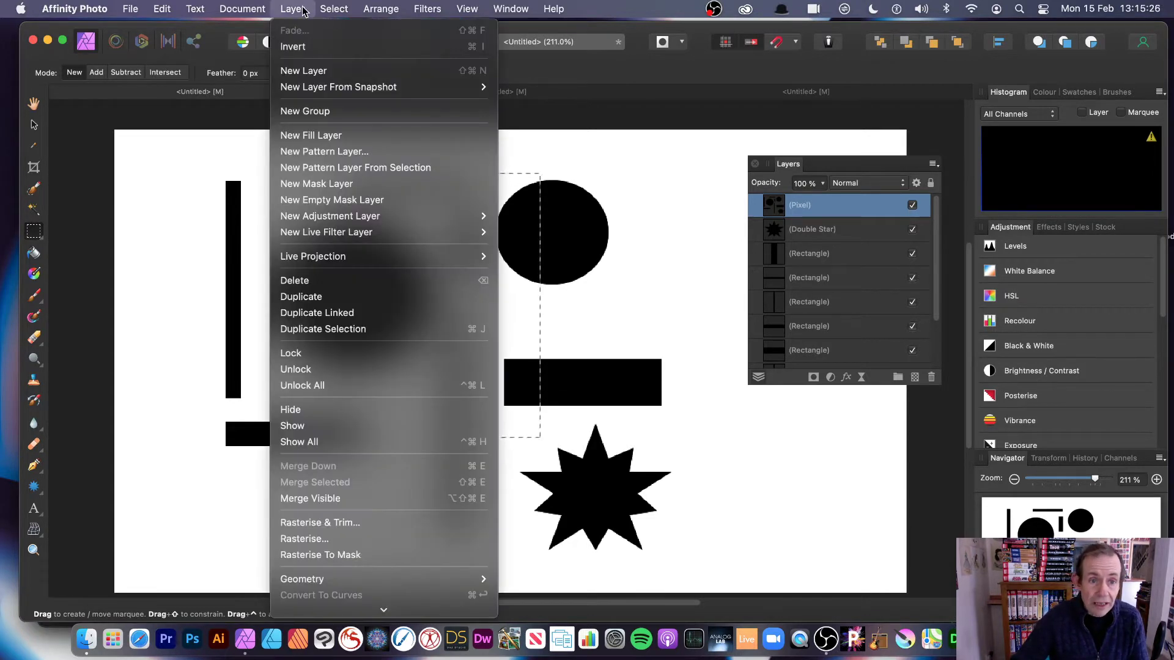
{"action": "left_click", "coordinate": [363, 171]}
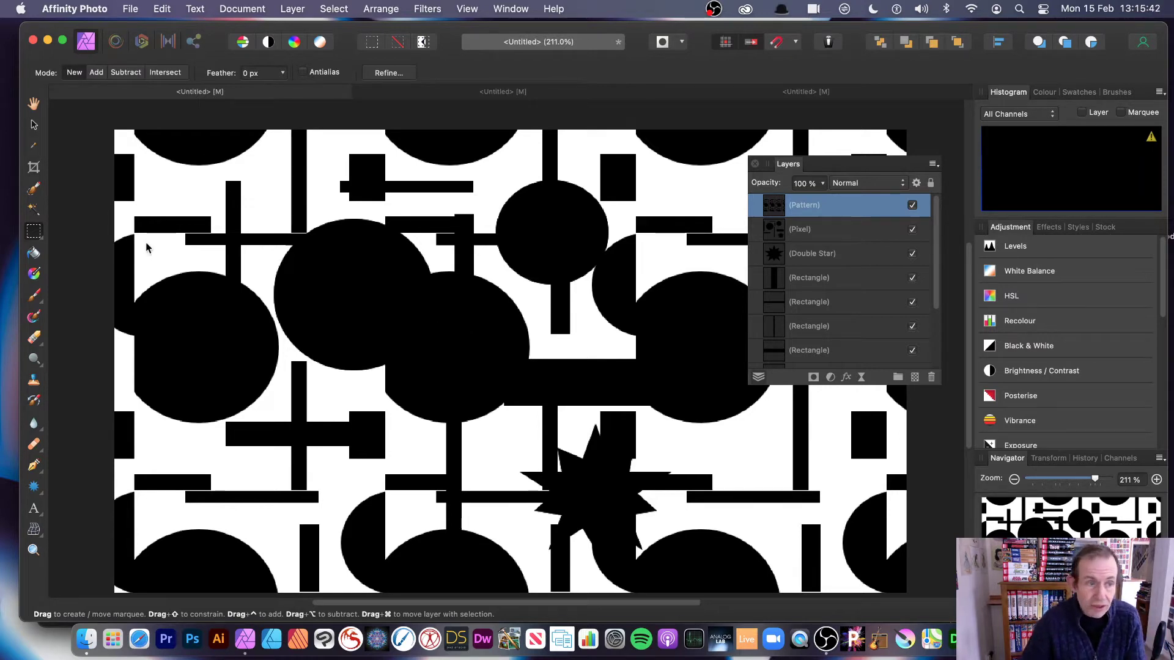
{"action": "left_click", "coordinate": [34, 125]}
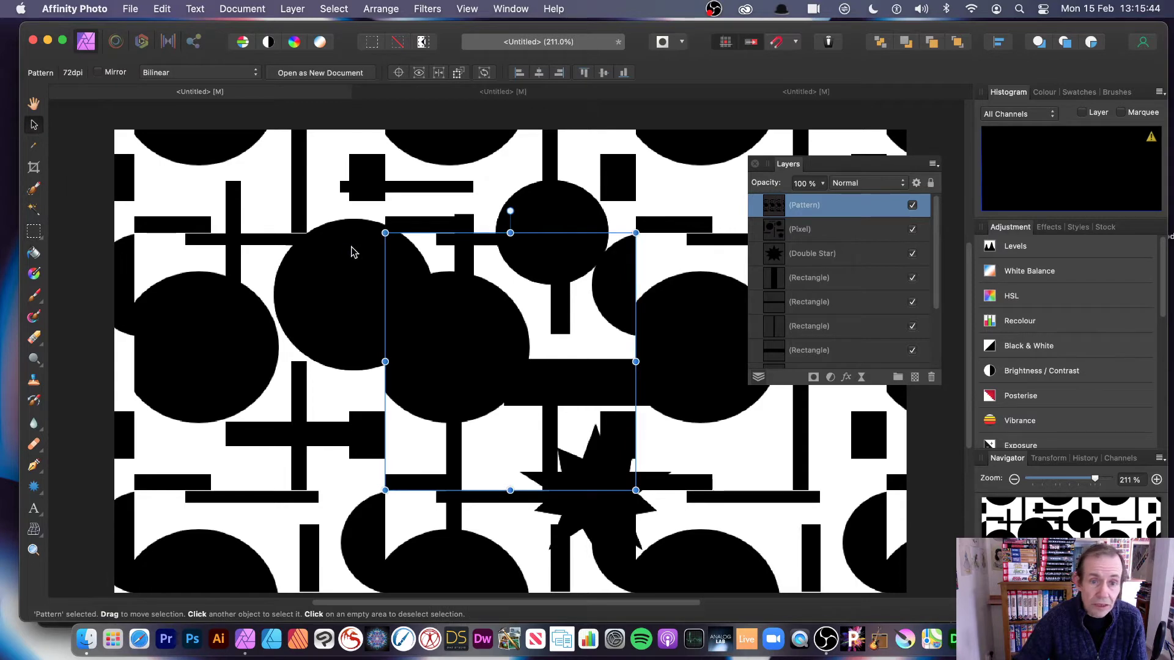
{"action": "left_click_drag", "start_coordinate": [414, 260], "coordinate": [503, 352]}
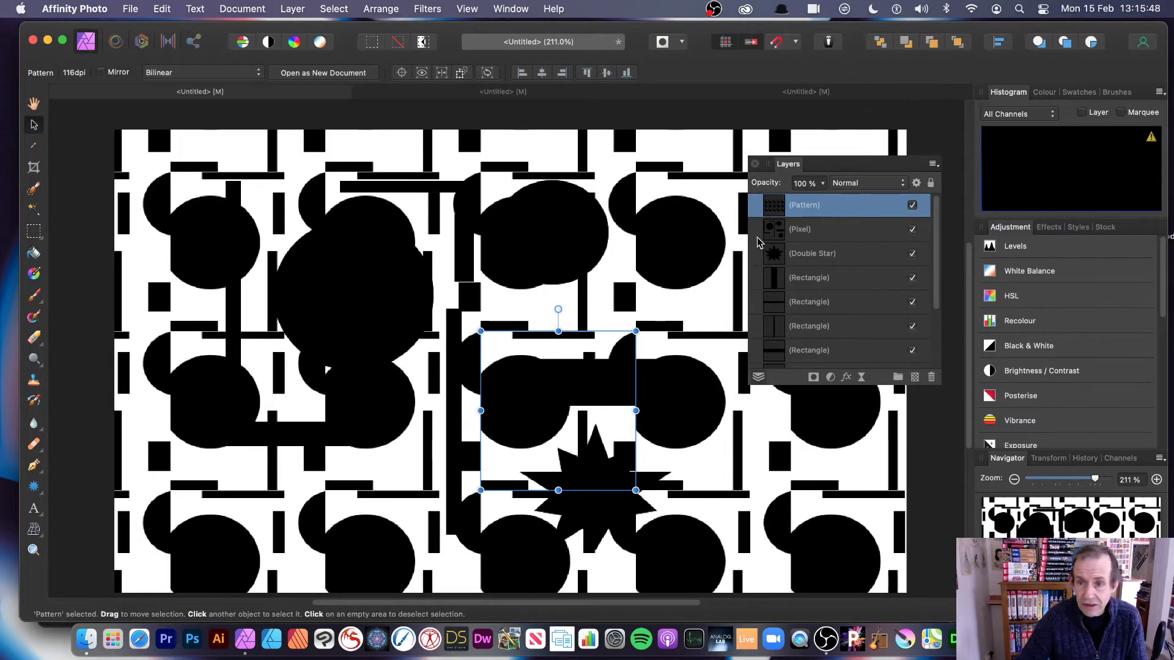
- Hide the pixel layer and all the double star, rectangle and ellipse layers beneath the pattern layer
{"action": "left_click", "coordinate": [819, 235]}
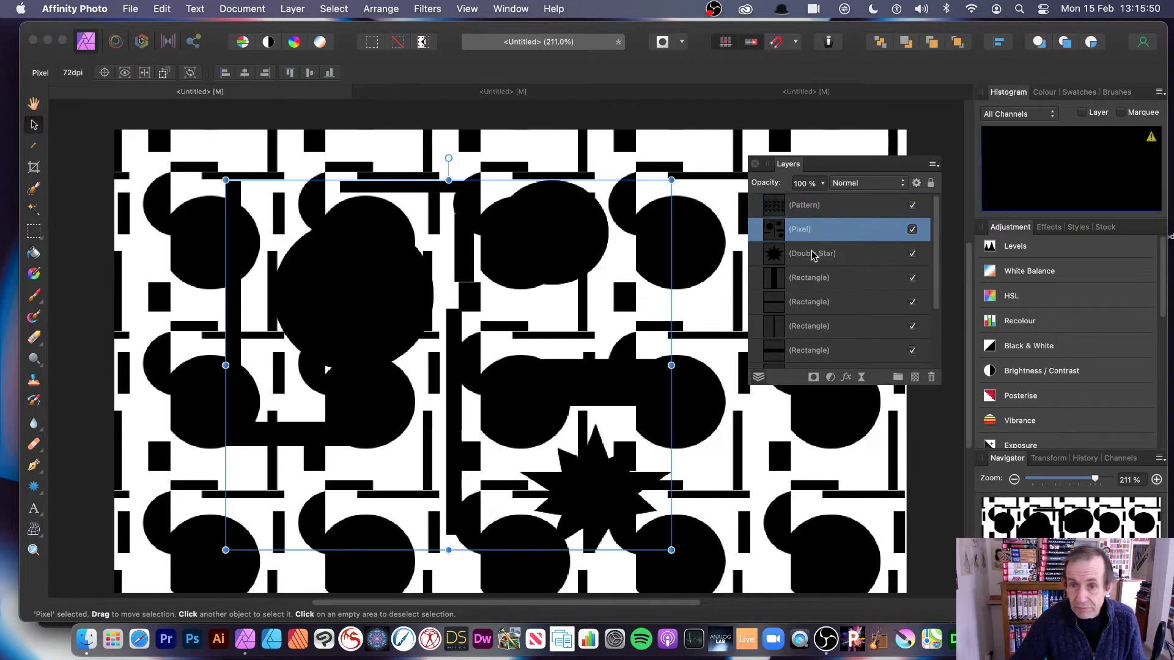
{"action": "left_click", "coordinate": [912, 231]}
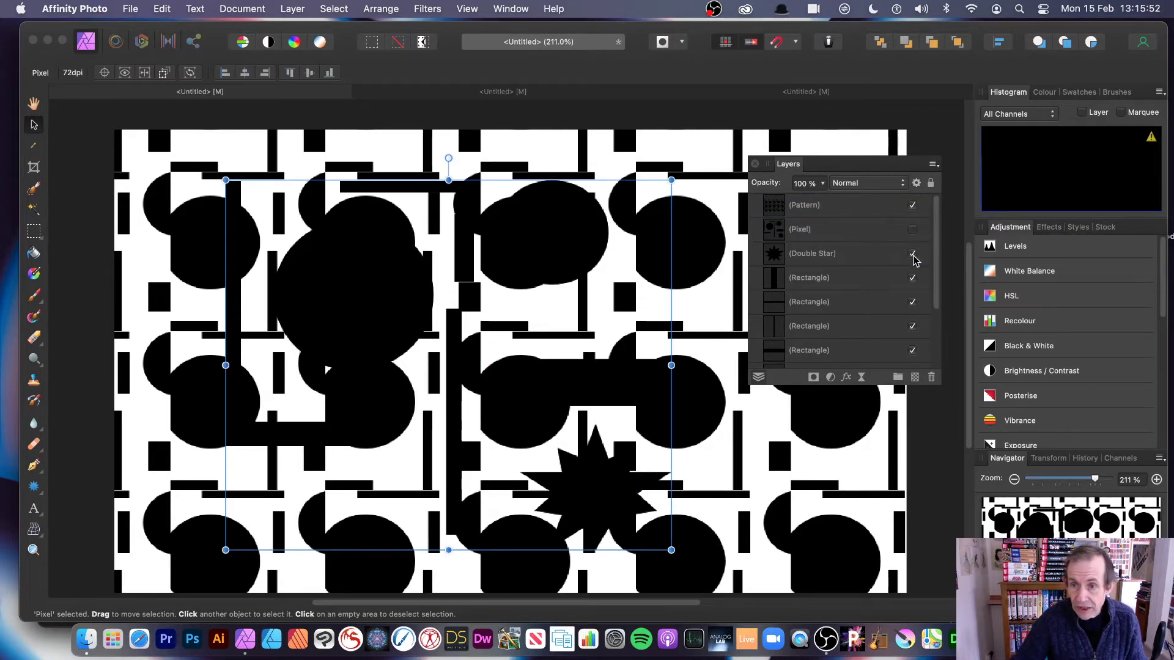
{"action": "left_click", "coordinate": [912, 254]}
{"action": "left_click", "coordinate": [912, 302]}
{"action": "left_click", "coordinate": [912, 326]}
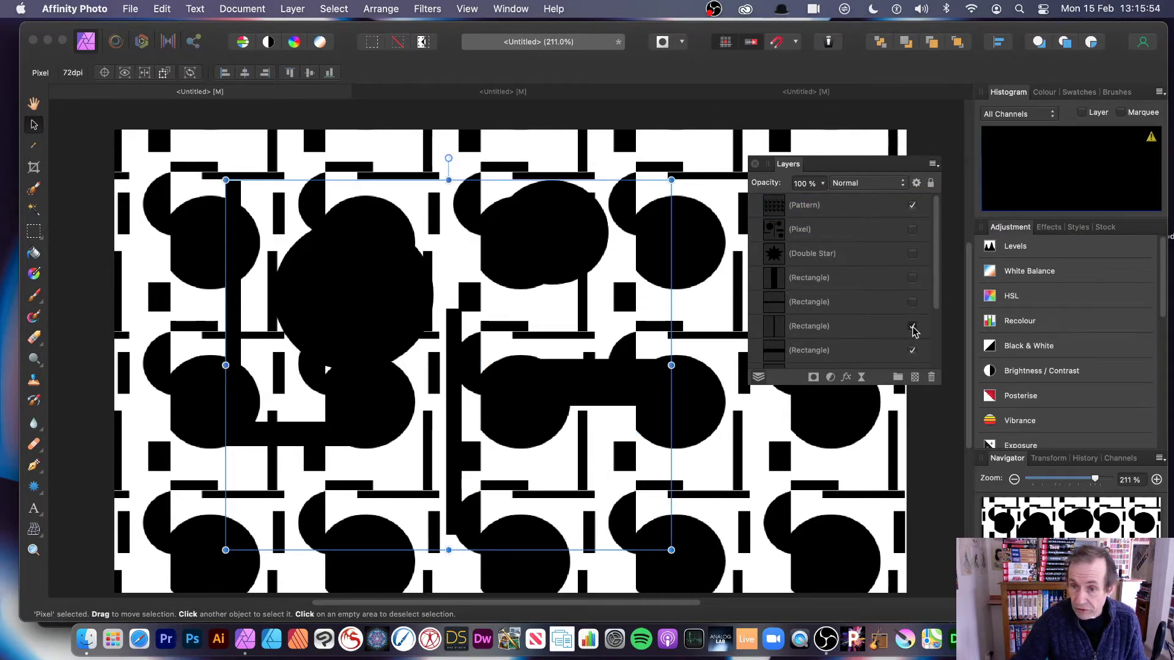
{"action": "left_click", "coordinate": [912, 350]}
{"action": "left_click_drag", "start_coordinate": [937, 283], "coordinate": [936, 357]}
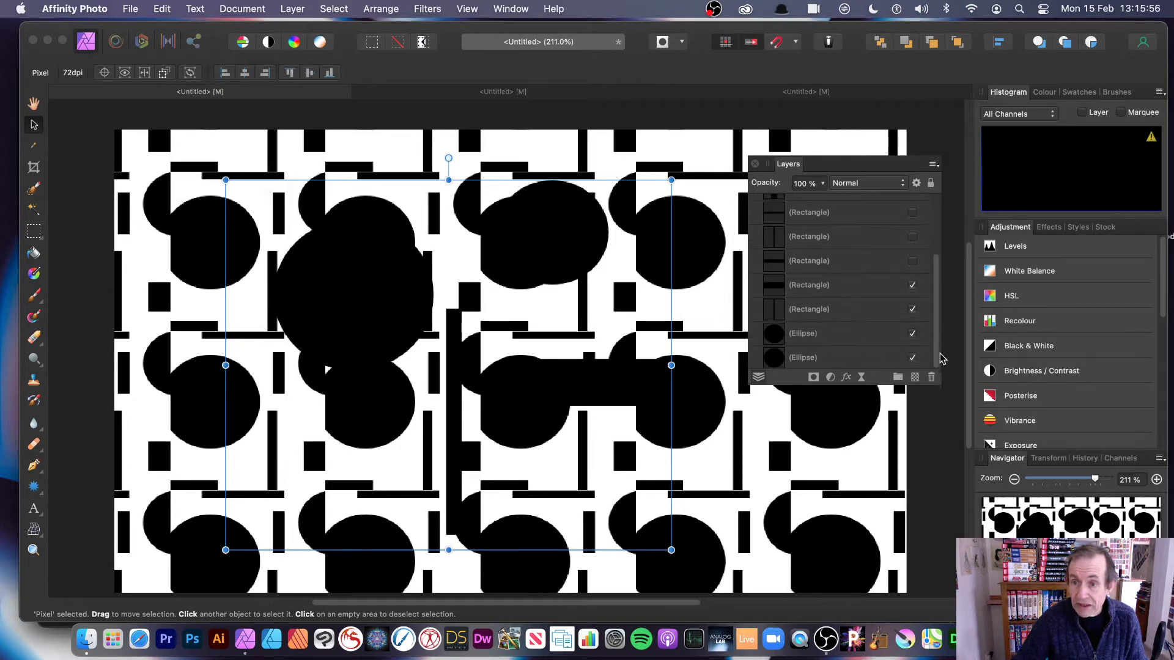
{"action": "left_click", "coordinate": [912, 285]}
{"action": "left_click", "coordinate": [912, 308]}
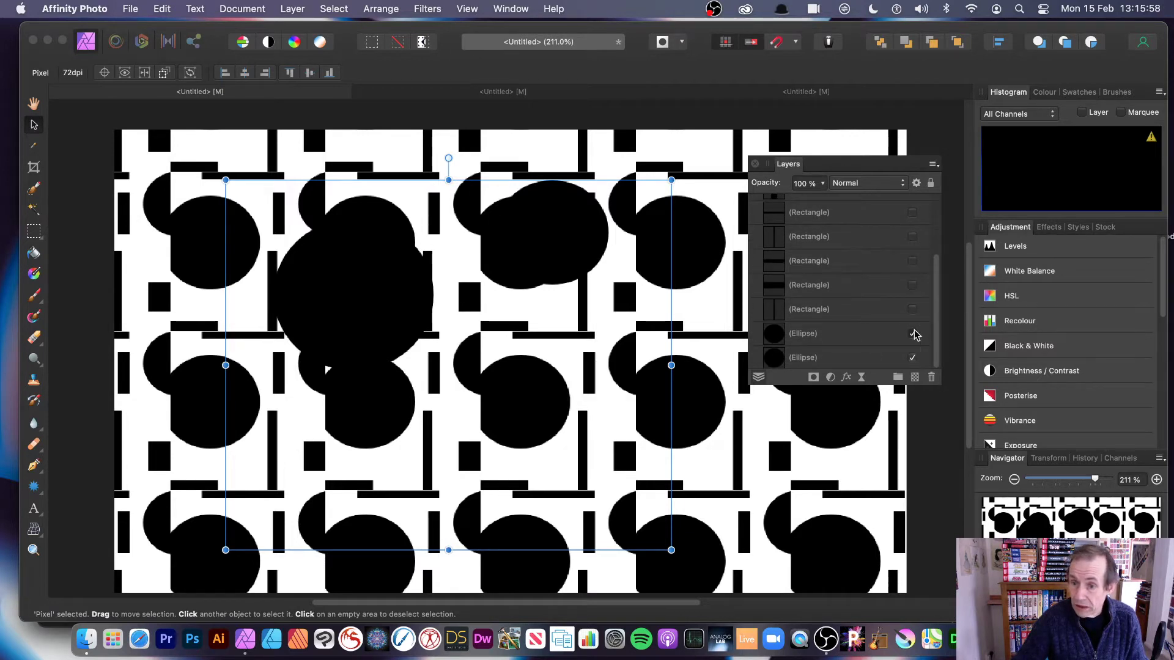
{"action": "left_click", "coordinate": [913, 333]}
{"action": "left_click", "coordinate": [912, 357]}
{"action": "scroll", "coordinate": [940, 284], "scroll_direction": "up", "scroll_amount": 1}
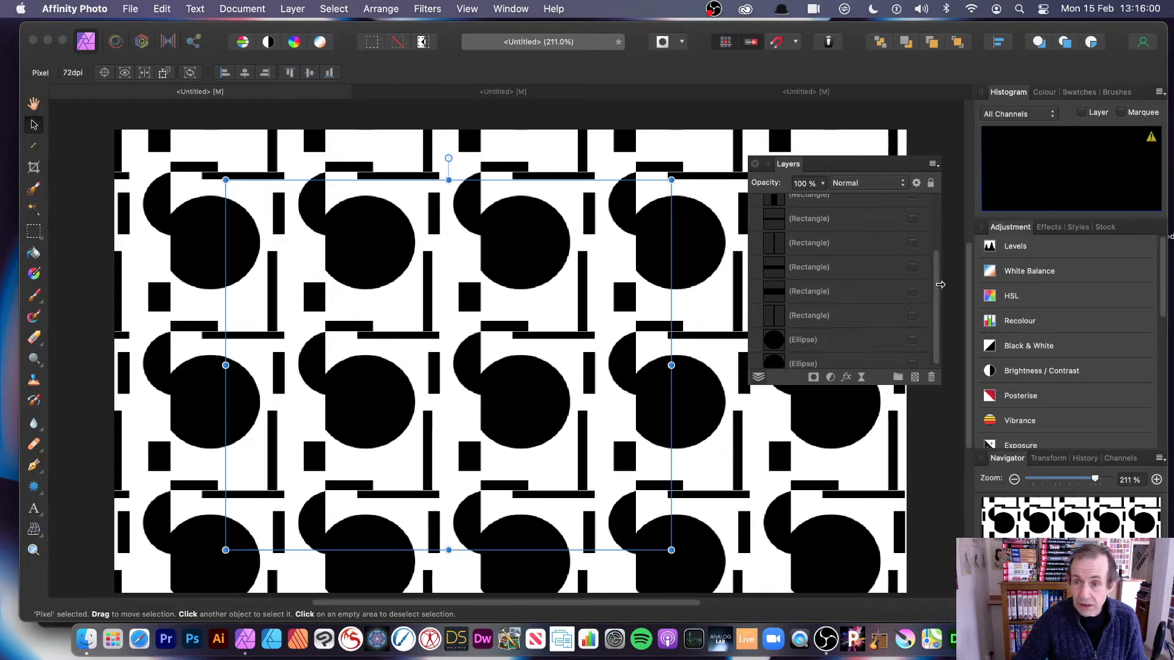
{"action": "scroll", "coordinate": [938, 275], "scroll_direction": "up", "scroll_amount": 5}
- Reselect the pattern layer and scale its tile down further to about 168 dpi
{"action": "left_click", "coordinate": [822, 214]}
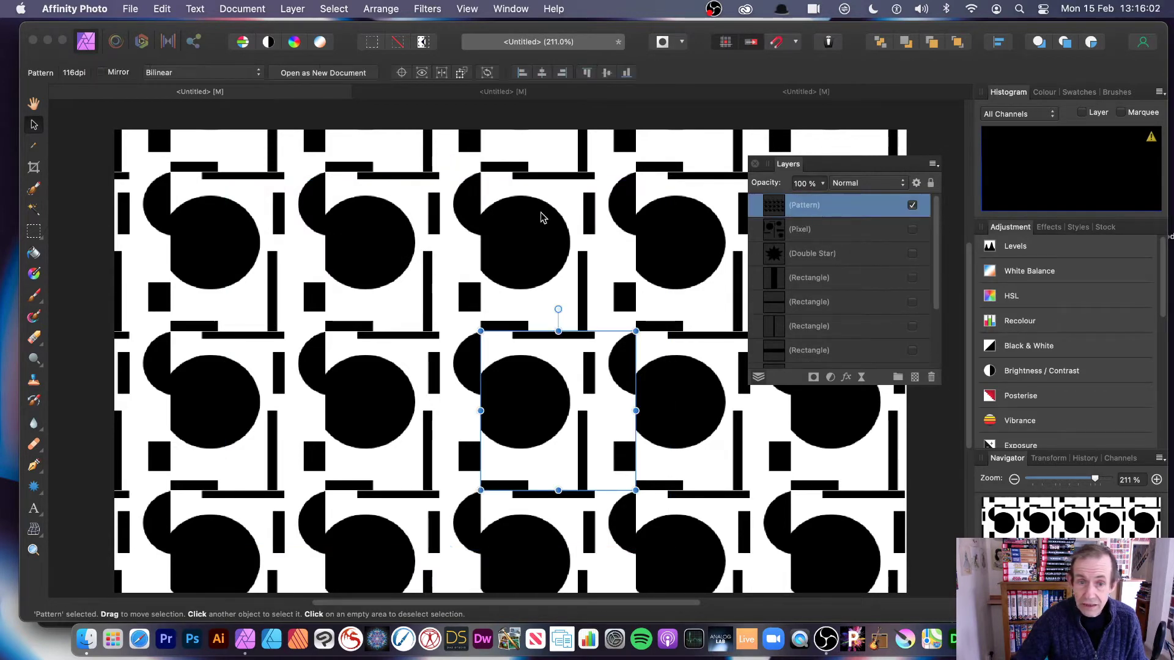
{"action": "left_click", "coordinate": [463, 334]}
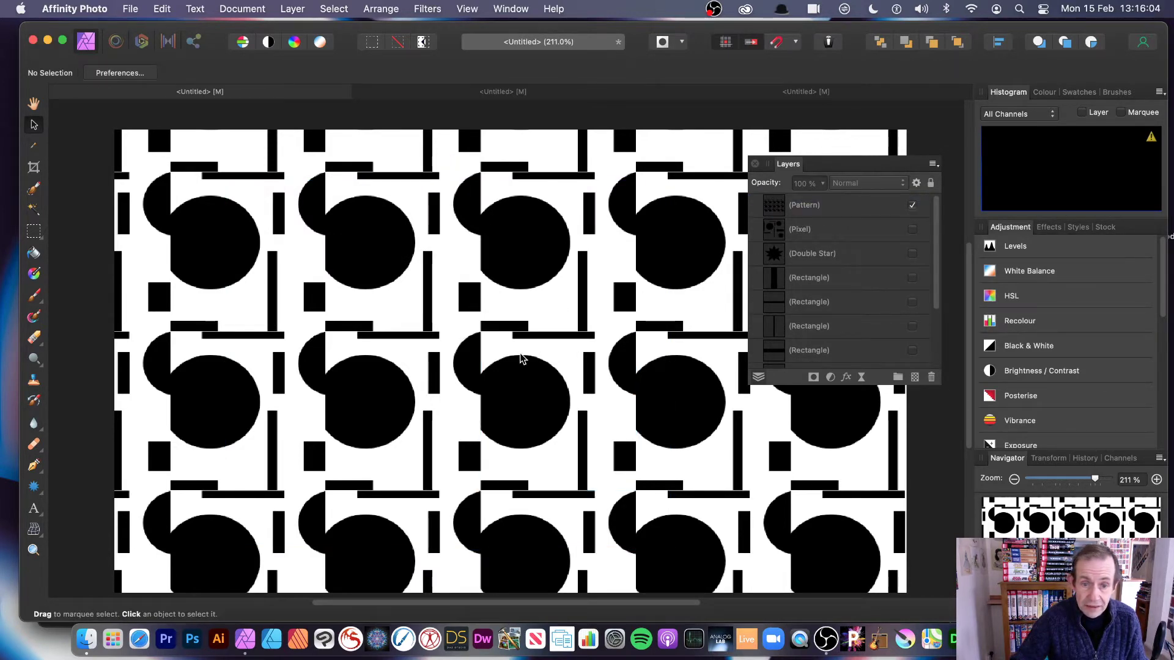
{"action": "left_click", "coordinate": [807, 207]}
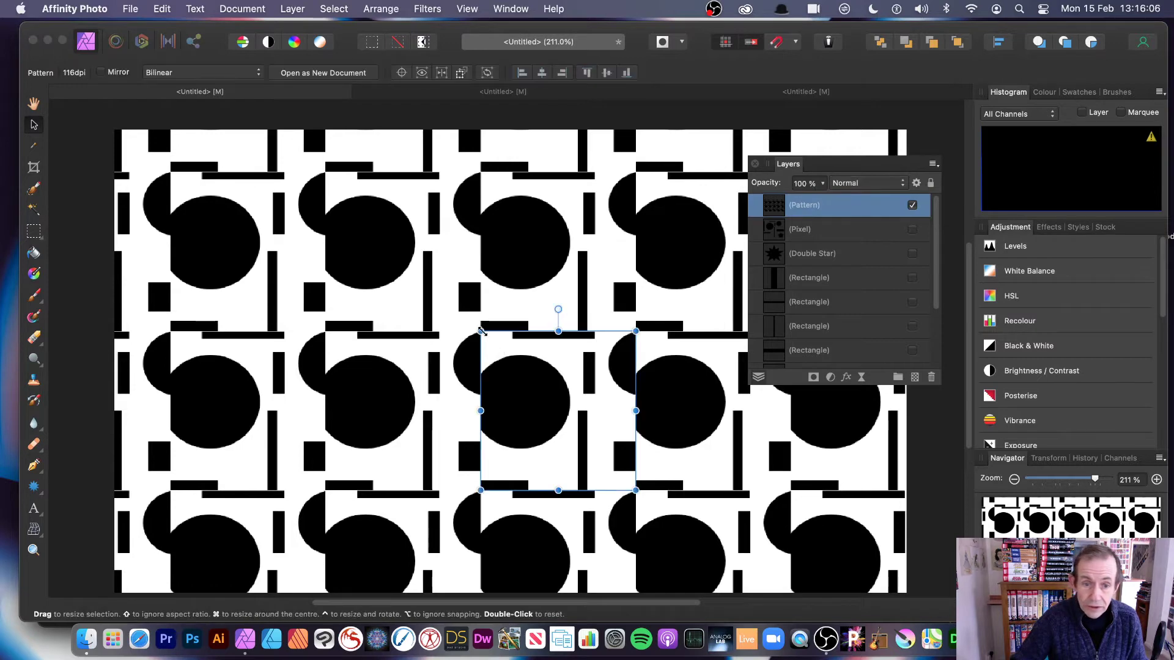
{"action": "left_click_drag", "start_coordinate": [470, 320], "coordinate": [532, 373]}
- Rotate the pattern tile clockwise and shear it into a diamond-like shape
{"action": "left_click_drag", "start_coordinate": [647, 385], "coordinate": [665, 417]}
{"action": "mouse_move", "coordinate": [564, 371]}
{"action": "left_mouse_down"}
{"action": "mouse_move", "coordinate": [500, 273]}
{"action": "mouse_move", "coordinate": [556, 363]}
{"action": "left_mouse_up"}
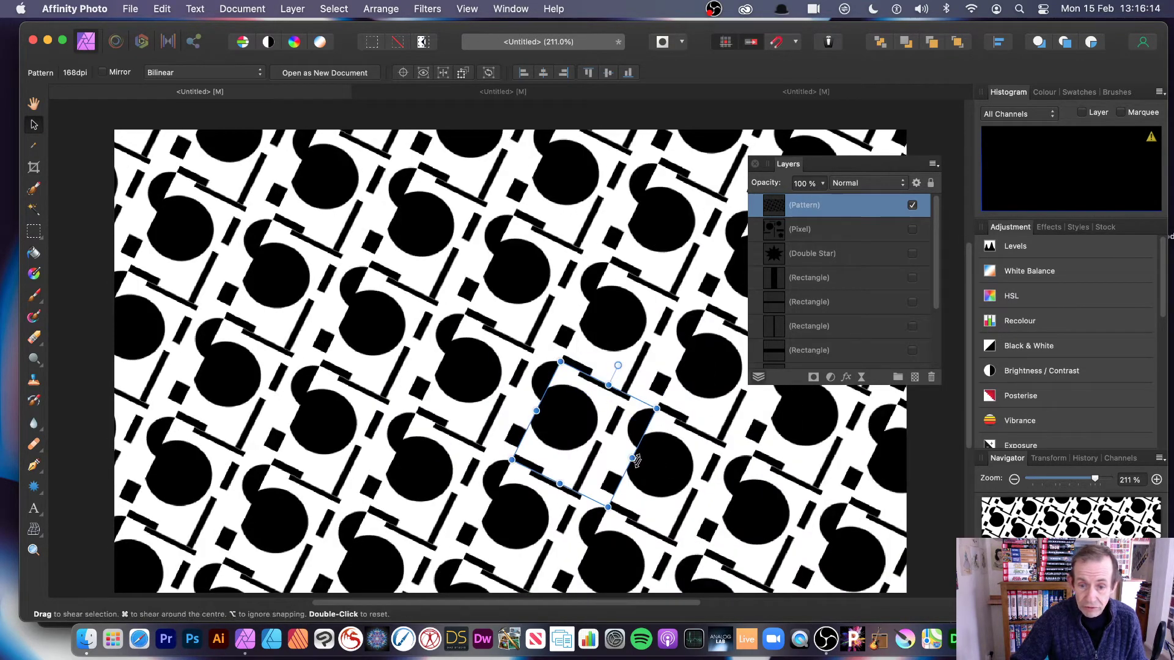
{"action": "left_click_drag", "start_coordinate": [640, 459], "coordinate": [593, 416]}
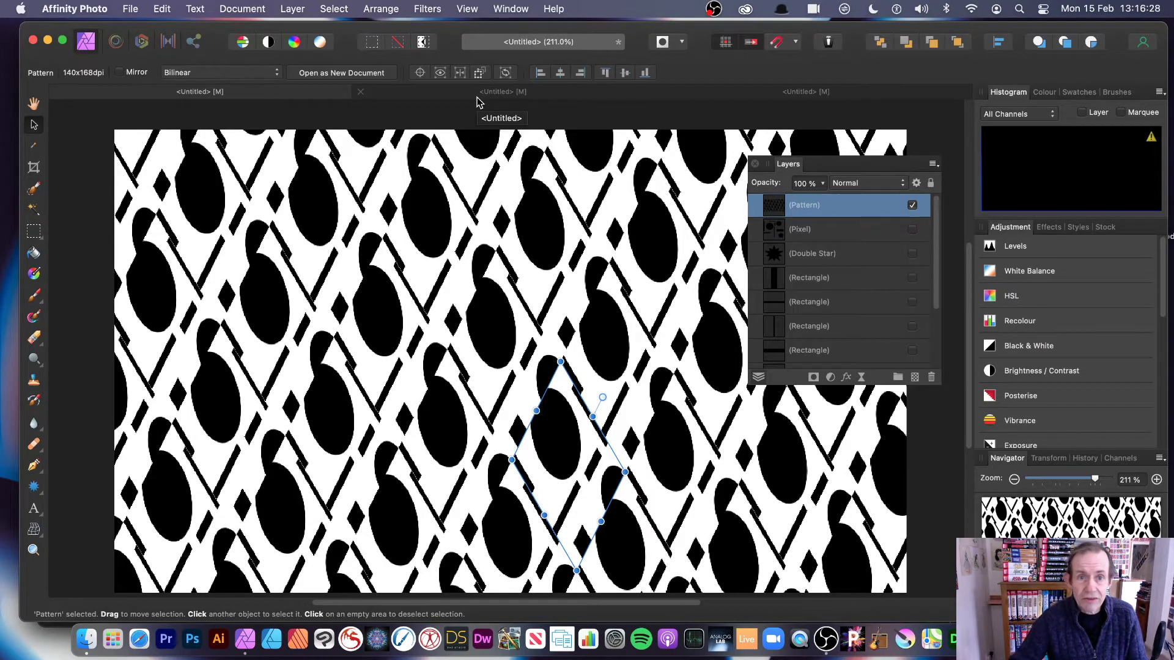
- Switch to the second document and marquee-select a rectangular area surrounding all the red and black shapes
{"action": "left_click", "coordinate": [500, 94]}
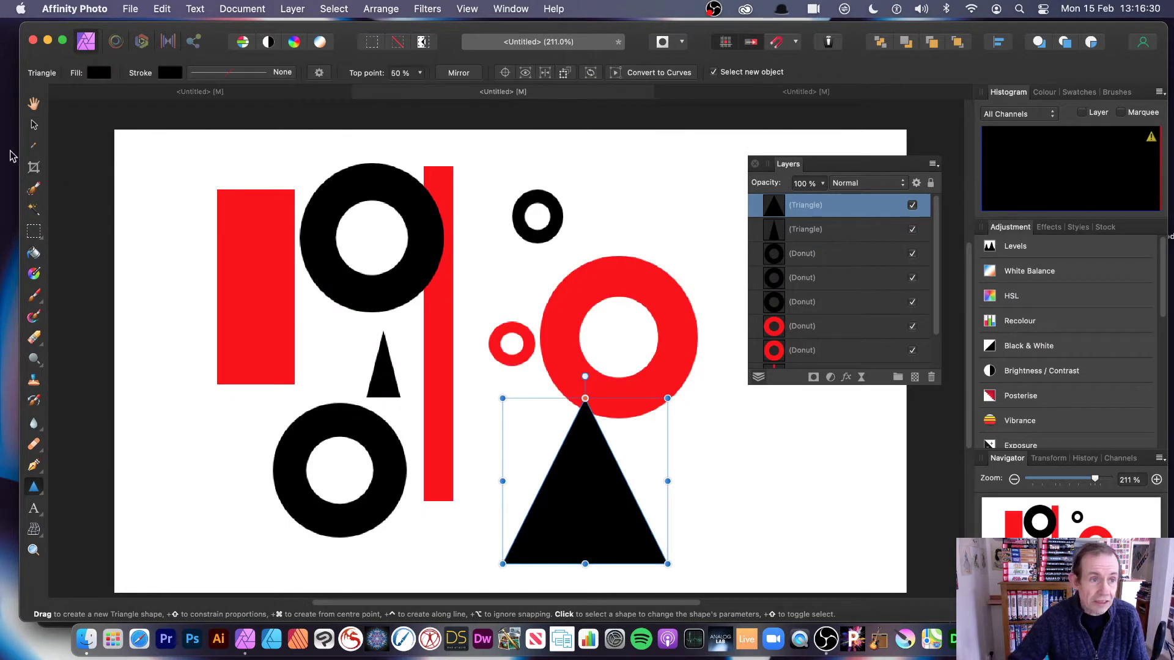
{"action": "left_click", "coordinate": [34, 124]}
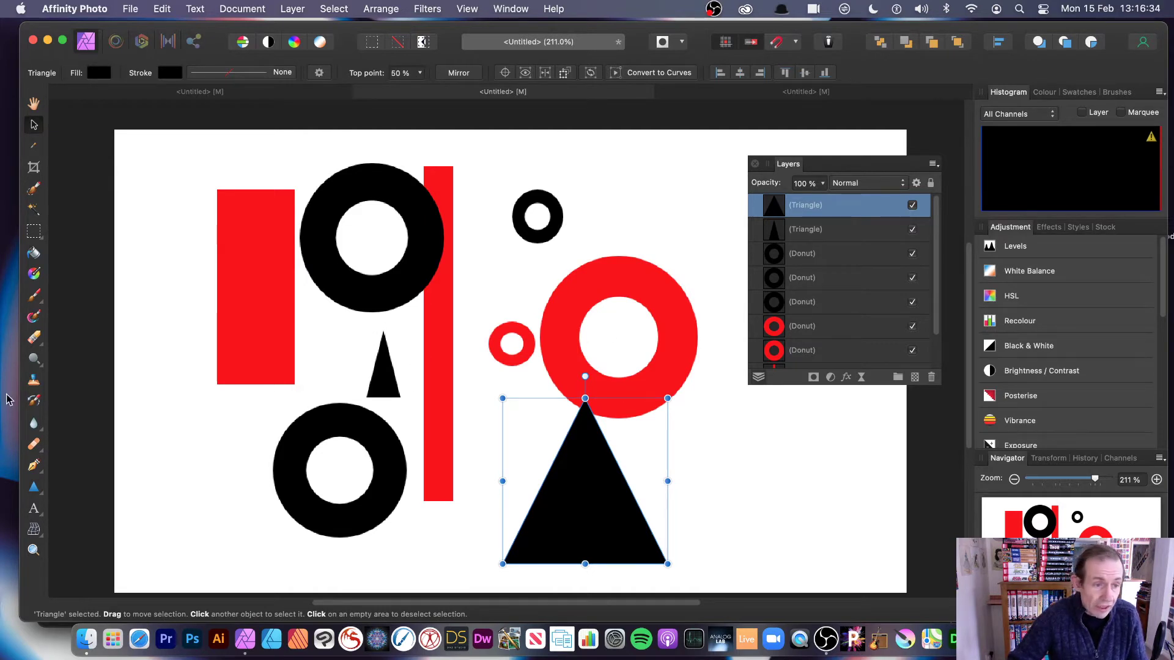
{"action": "left_click", "coordinate": [33, 231]}
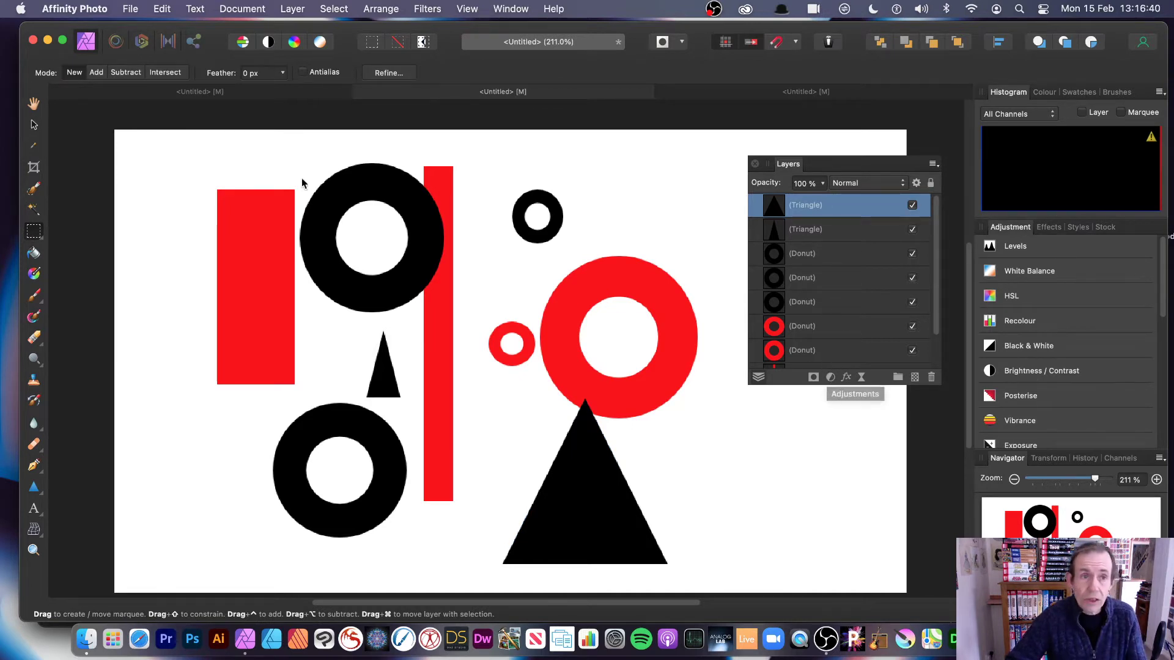
{"action": "left_click", "coordinate": [292, 8]}
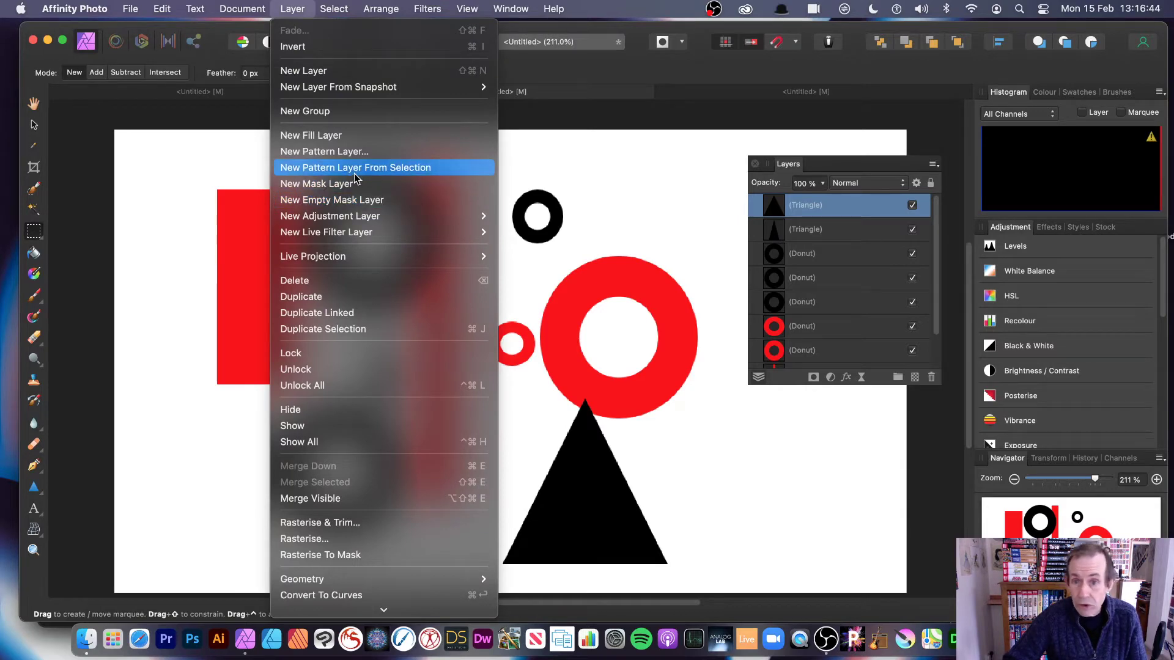
{"action": "left_click", "coordinate": [511, 172]}
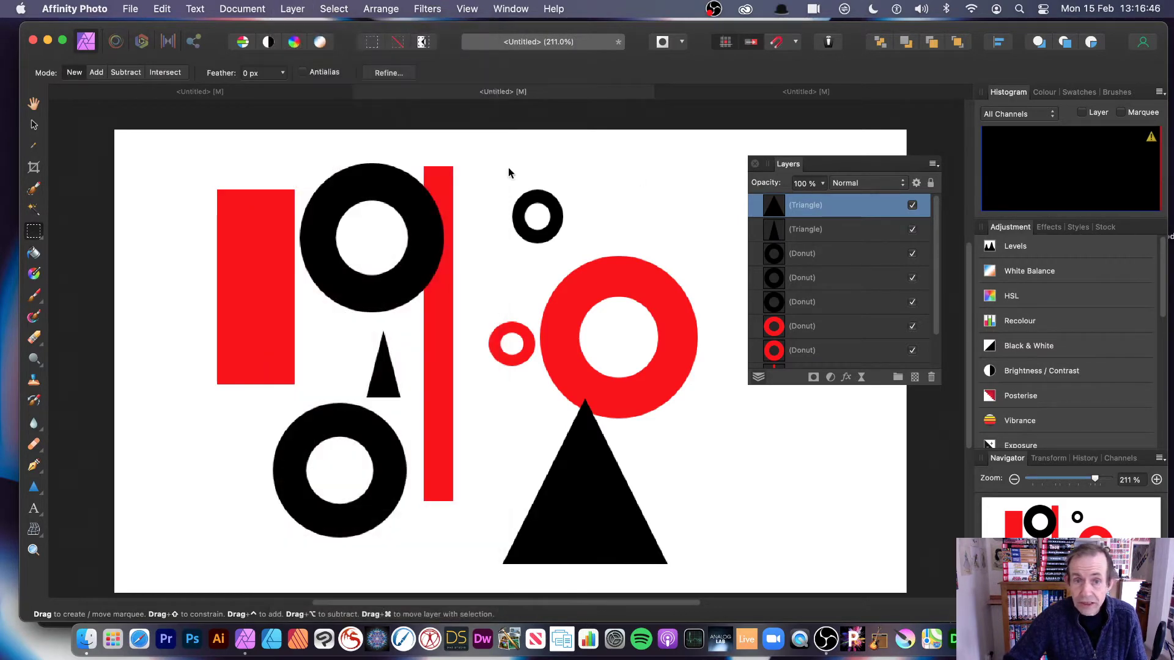
{"action": "left_click_drag", "start_coordinate": [181, 144], "coordinate": [791, 591]}
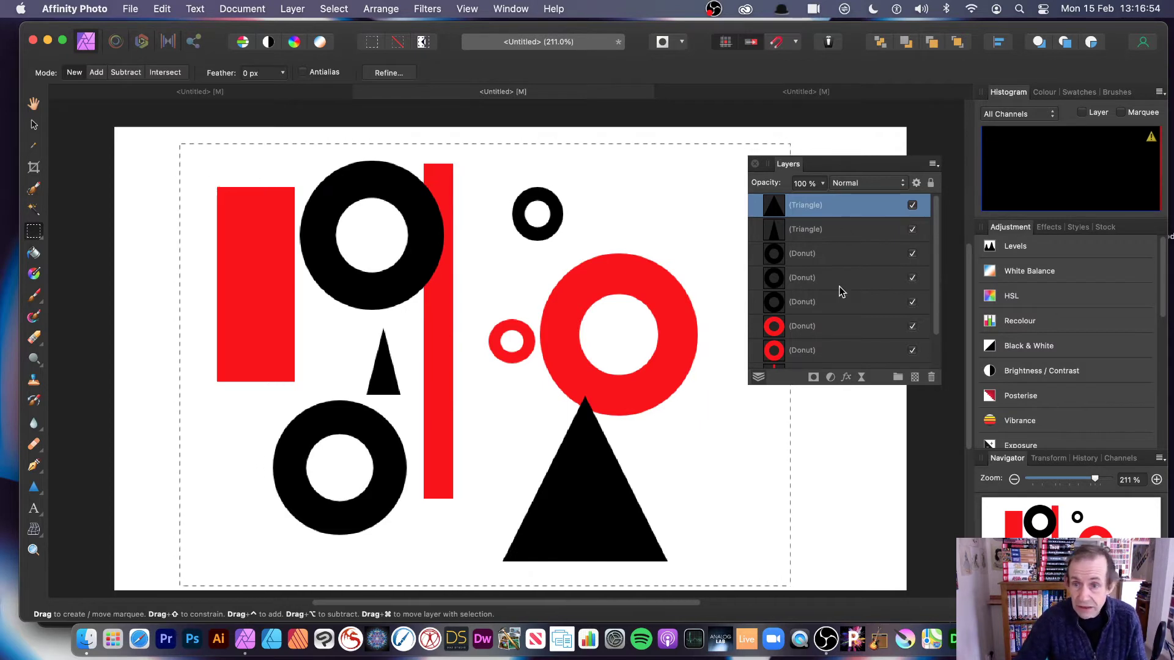
- Merge all the visible shape layers into a pixel layer and create a new pattern layer from the selection
{"action": "mouse_move", "coordinate": [937, 236]}
{"action": "left_mouse_down"}
{"action": "mouse_move", "coordinate": [939, 277]}
{"action": "mouse_move", "coordinate": [931, 235]}
{"action": "left_mouse_up"}
{"action": "left_click", "coordinate": [808, 361], "text": "shift"}
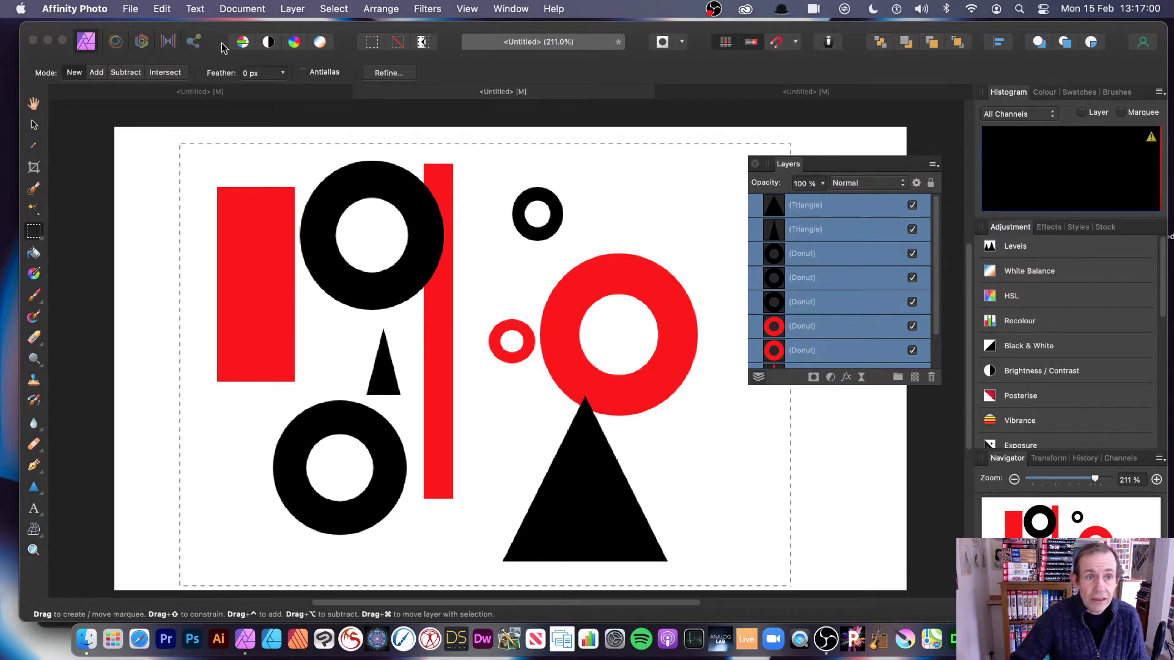
{"action": "left_click", "coordinate": [293, 9]}
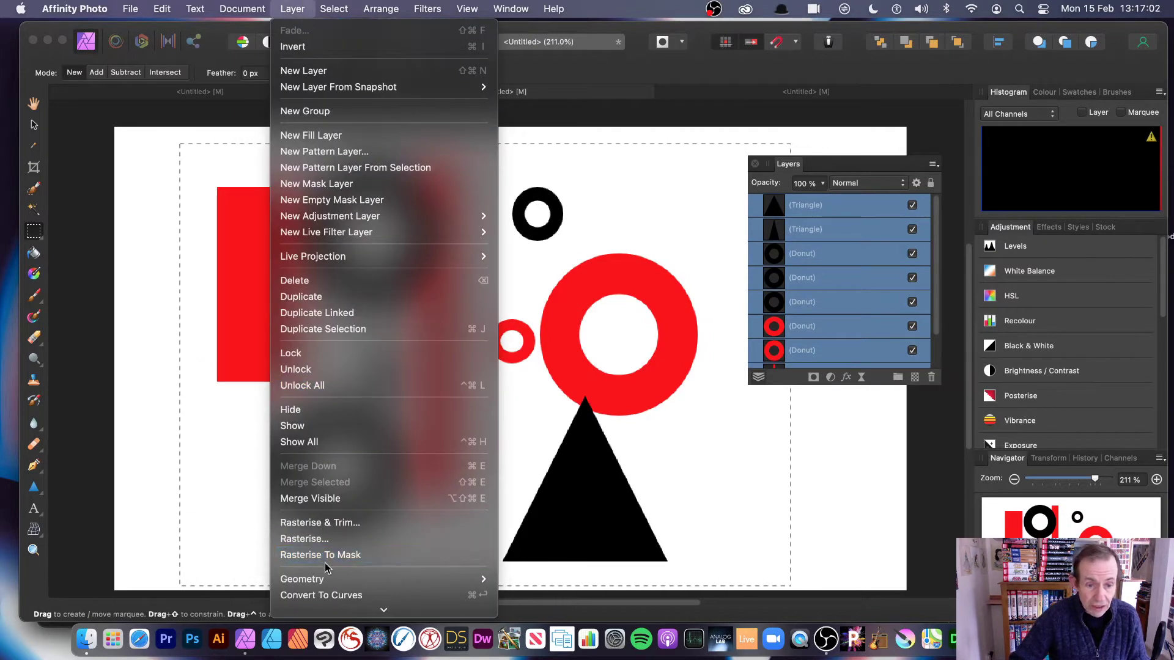
{"action": "left_click", "coordinate": [327, 498]}
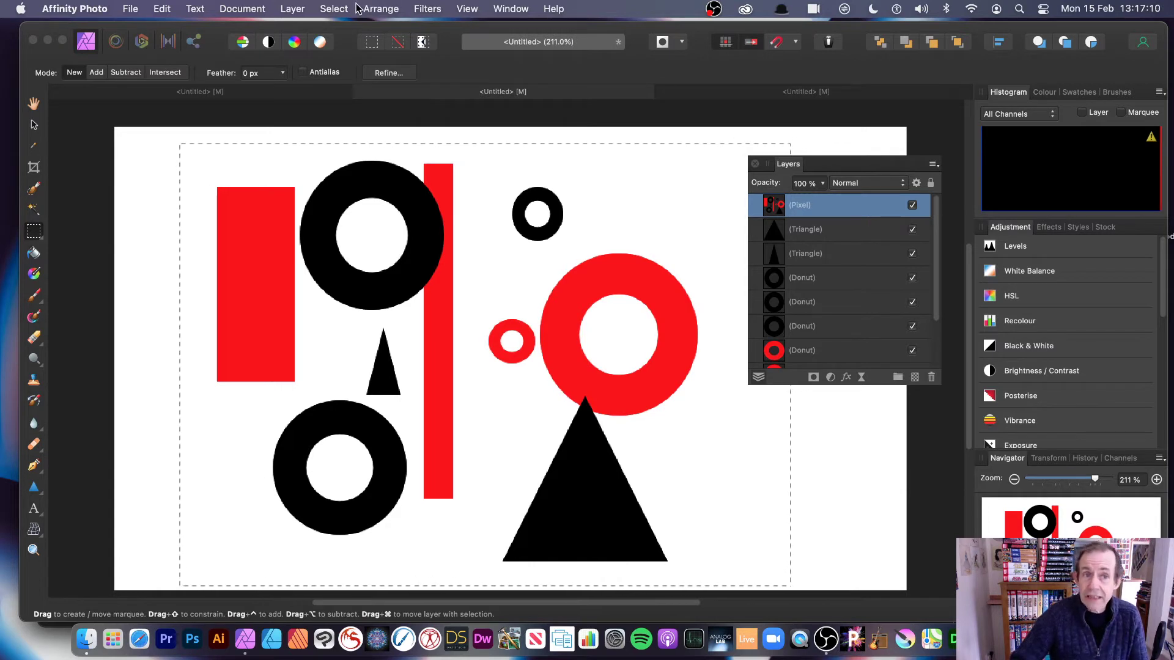
{"action": "left_click", "coordinate": [306, 8]}
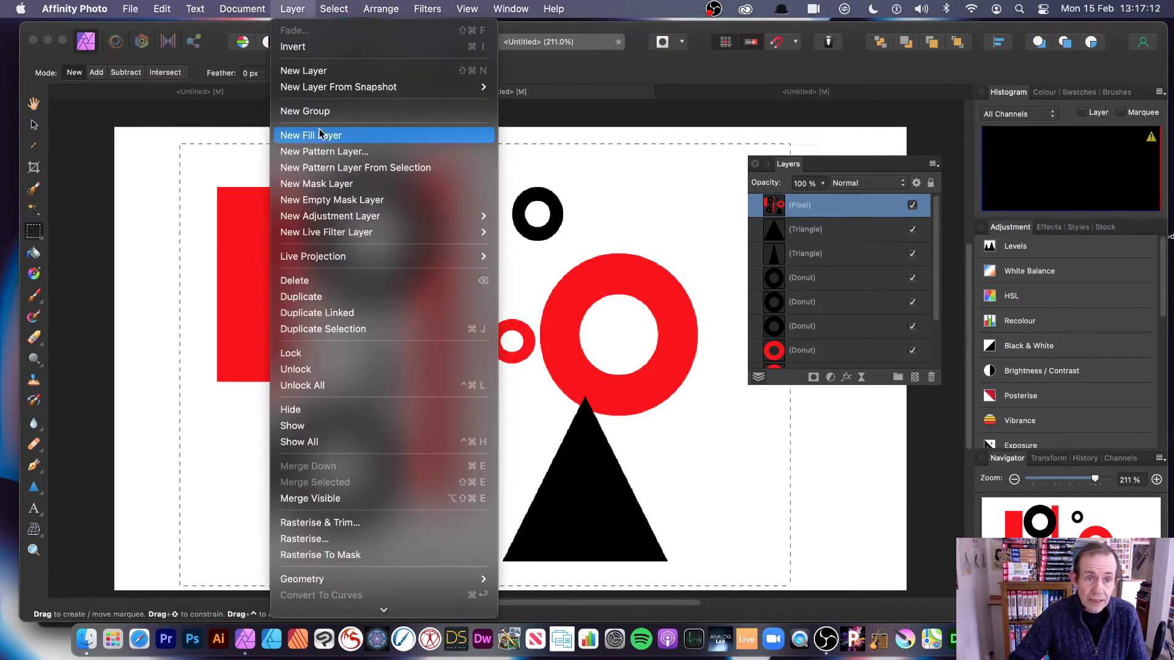
{"action": "left_click", "coordinate": [352, 170]}
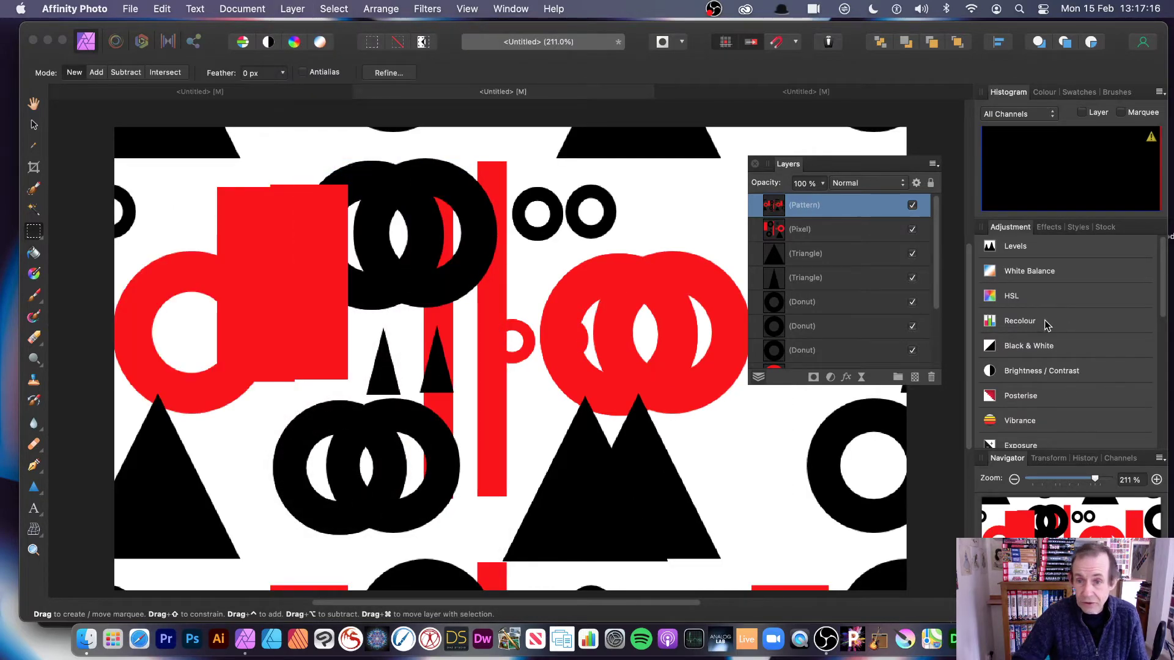
- Hide the merged pixel layer and all the triangle, donut and rectangle layers beneath the pattern layer
{"action": "left_click", "coordinate": [868, 232]}
{"action": "left_click", "coordinate": [912, 229]}
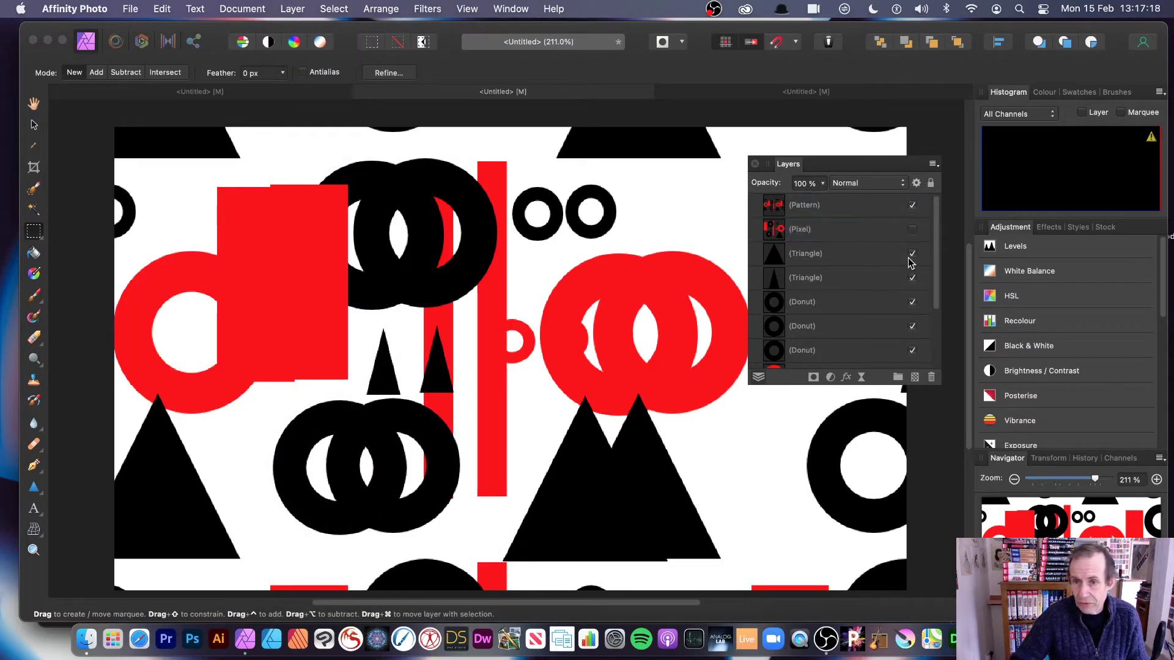
{"action": "left_click", "coordinate": [912, 253]}
{"action": "left_click", "coordinate": [912, 277]}
{"action": "left_click", "coordinate": [912, 301]}
{"action": "left_click", "coordinate": [912, 325]}
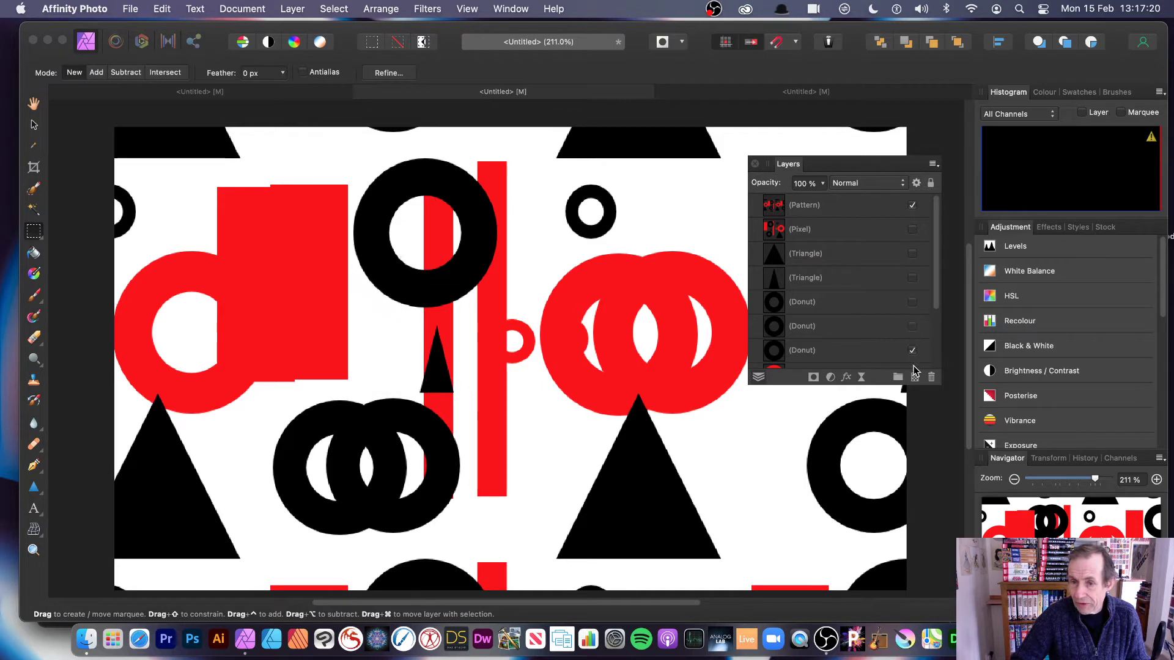
{"action": "left_click", "coordinate": [912, 350]}
{"action": "scroll", "coordinate": [920, 293], "scroll_direction": "down", "scroll_amount": 3}
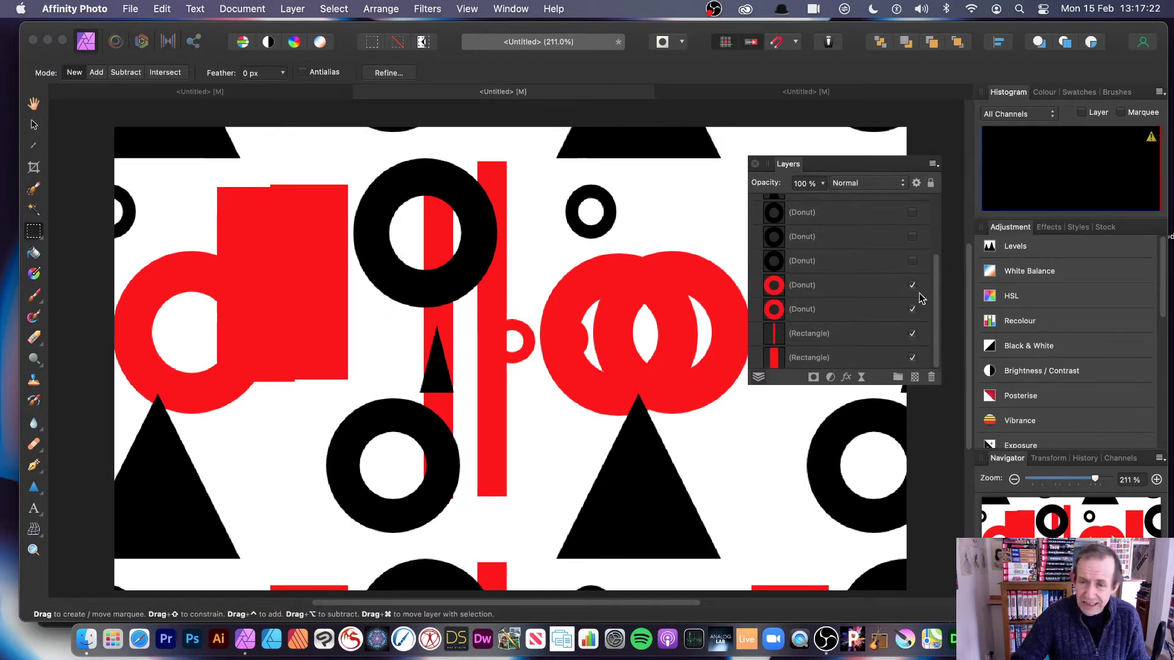
{"action": "left_click", "coordinate": [912, 284]}
{"action": "left_click", "coordinate": [912, 309]}
{"action": "left_click", "coordinate": [912, 334]}
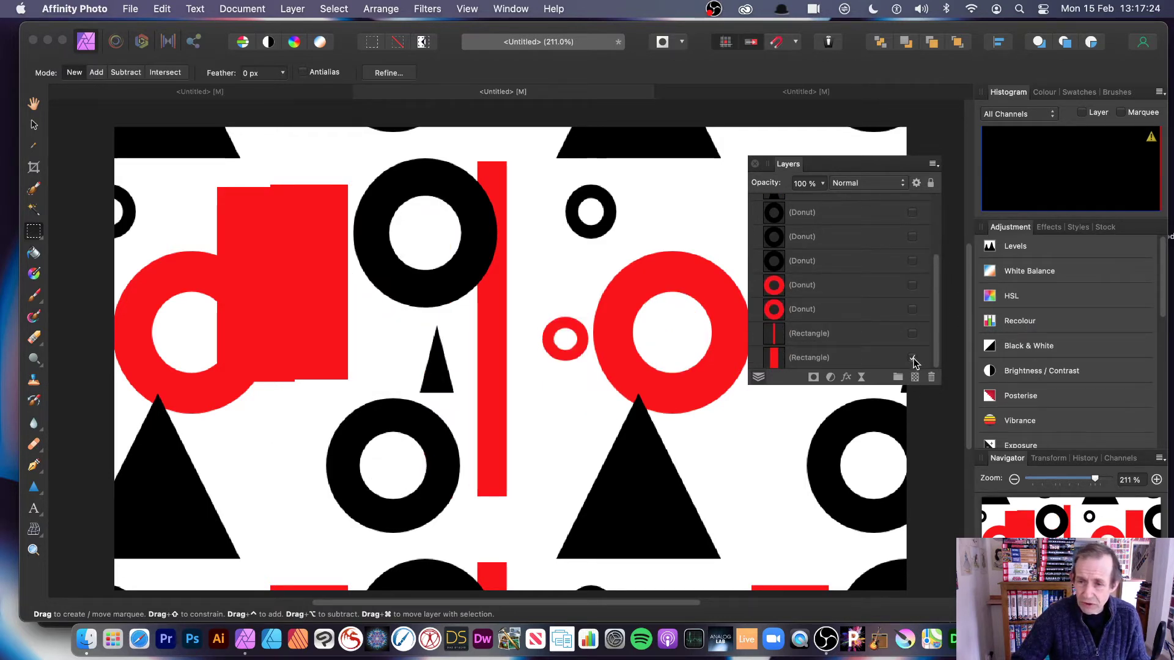
{"action": "left_click", "coordinate": [912, 358]}
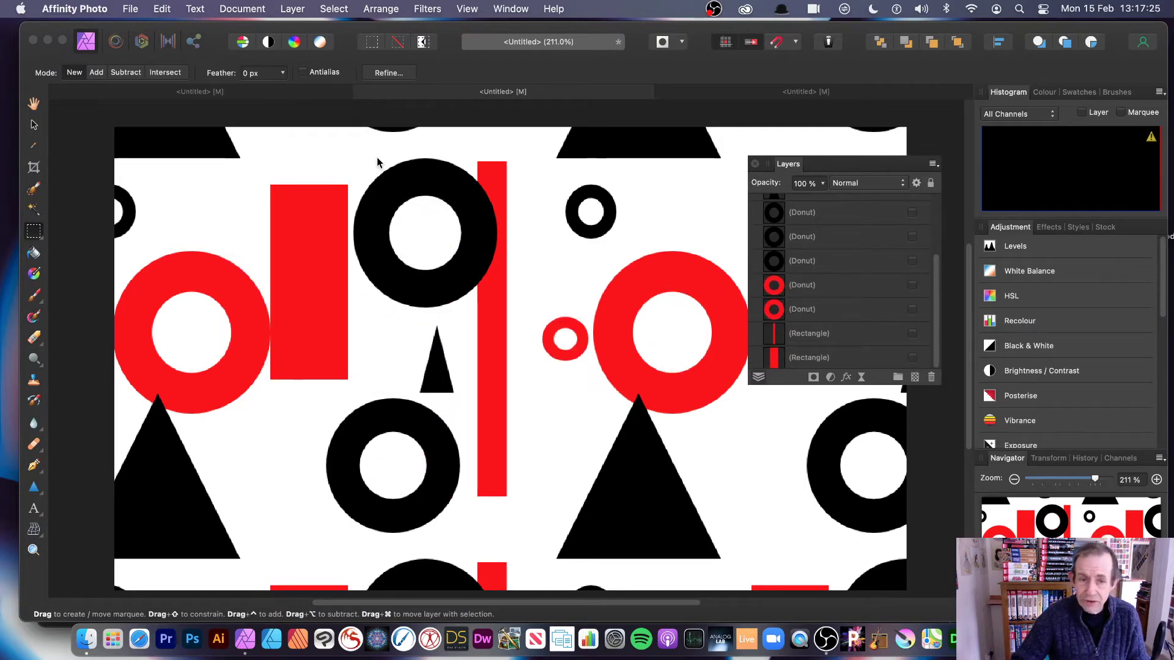
- Select the pattern layer, then scale and rotate its tile to about 214 dpi and stretch it to about 180 × 214 dpi
{"action": "left_click", "coordinate": [37, 126]}
{"action": "left_click_drag", "start_coordinate": [210, 132], "coordinate": [415, 296]}
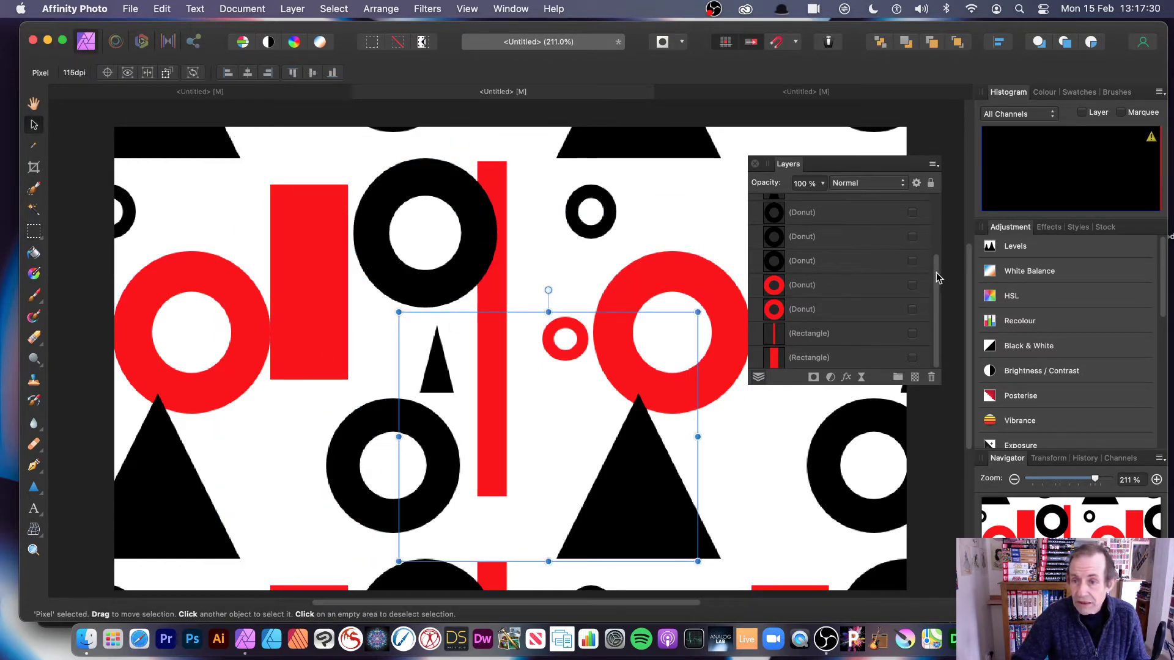
{"action": "left_click_drag", "start_coordinate": [936, 276], "coordinate": [949, 190]}
{"action": "left_click", "coordinate": [848, 207]}
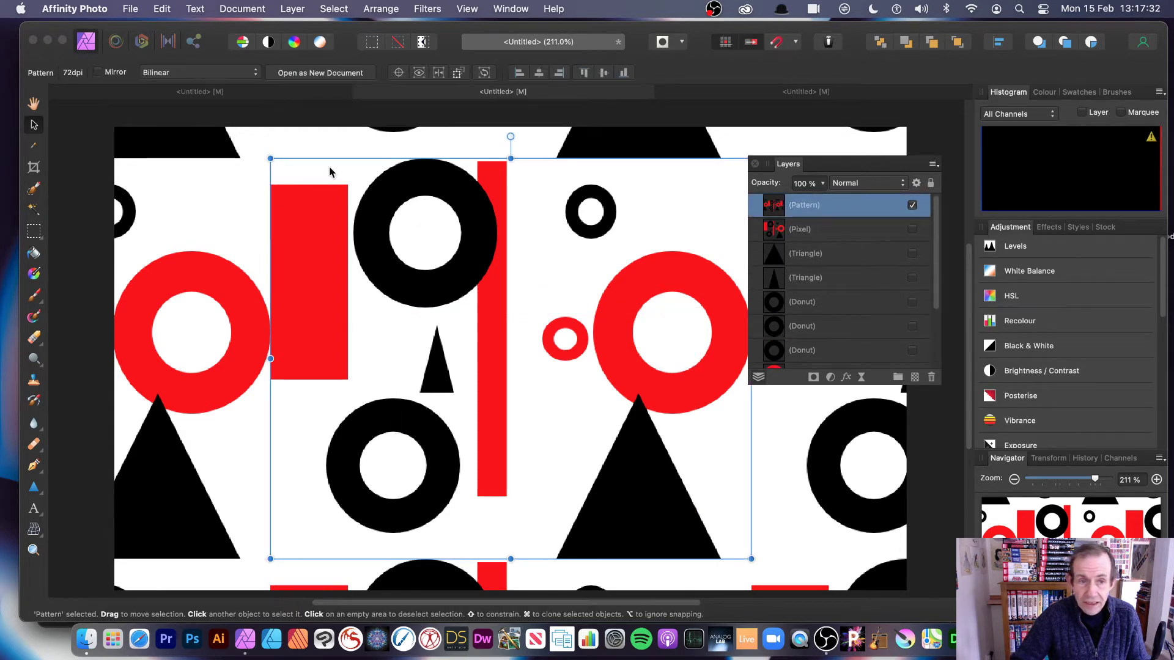
{"action": "left_click_drag", "start_coordinate": [270, 159], "coordinate": [680, 373]}
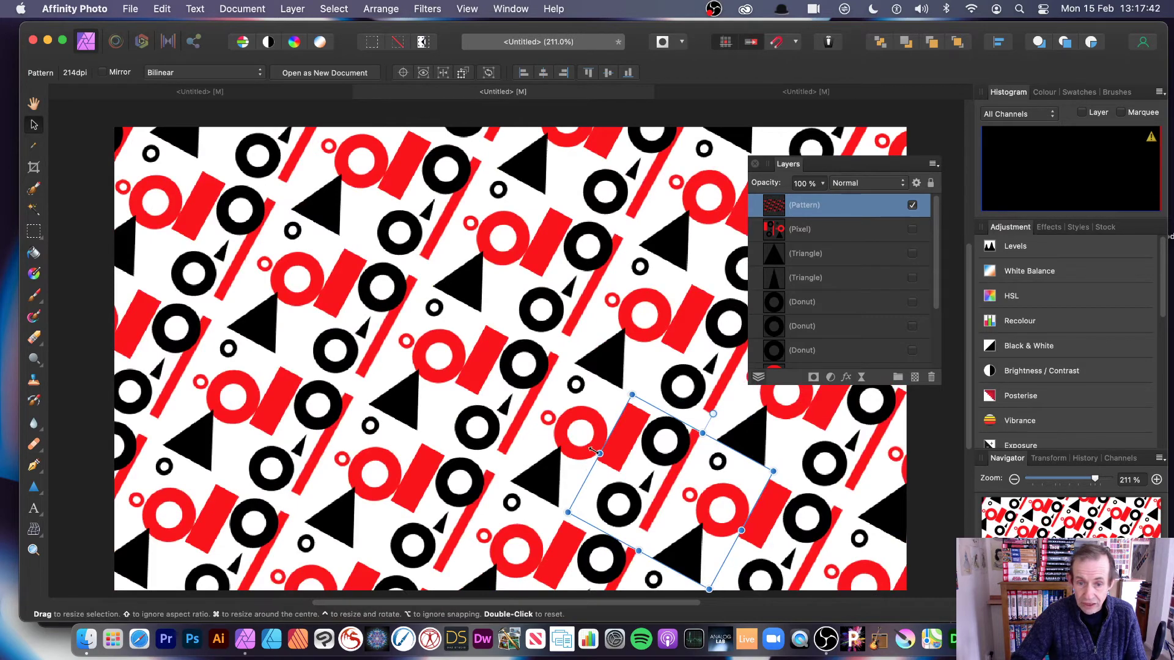
{"action": "left_click_drag", "start_coordinate": [596, 447], "coordinate": [650, 362]}
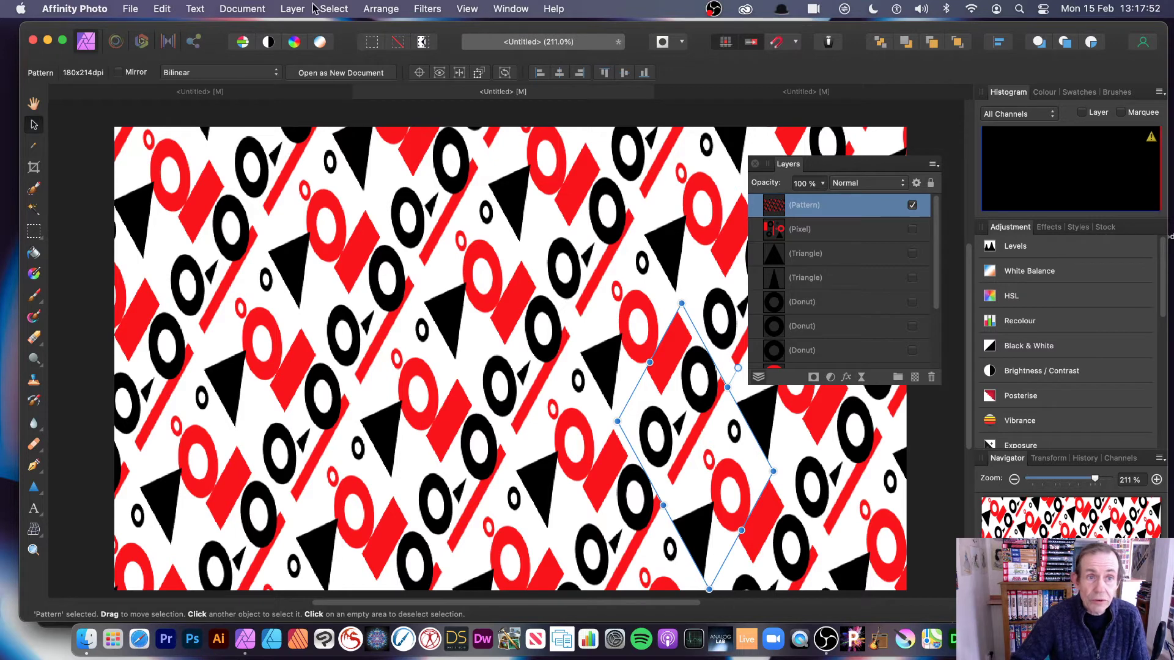
- Duplicate the transformed pattern layer and offset the copy slightly so that its shapes overlap the original pattern
{"action": "left_click", "coordinate": [299, 9]}
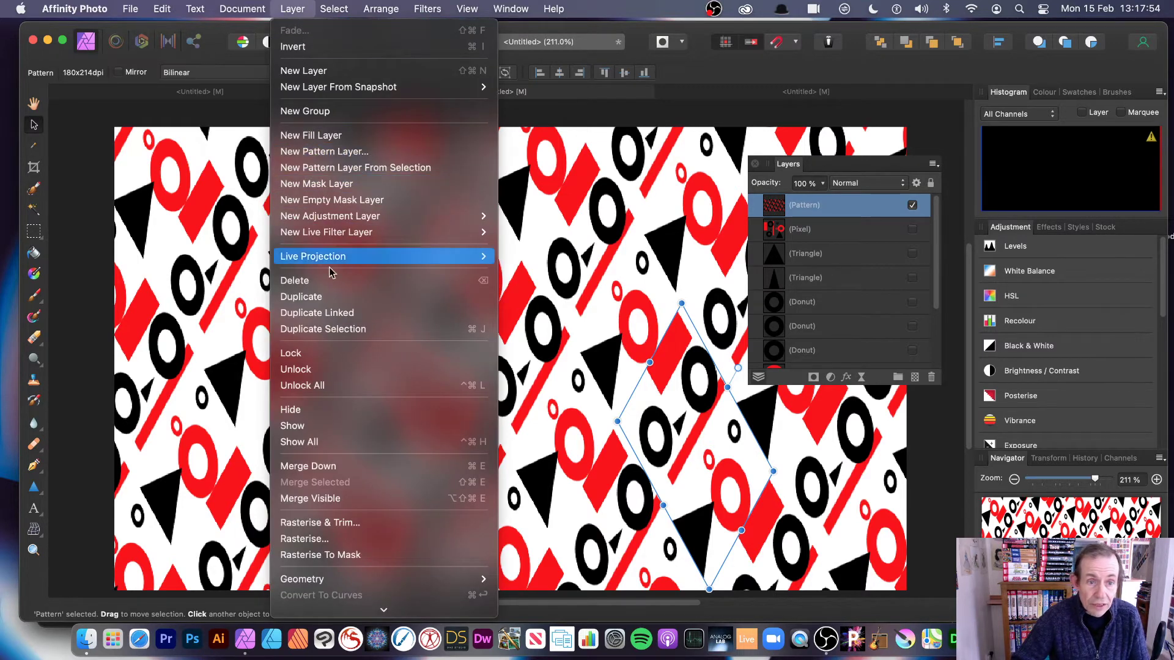
{"action": "left_click", "coordinate": [330, 296]}
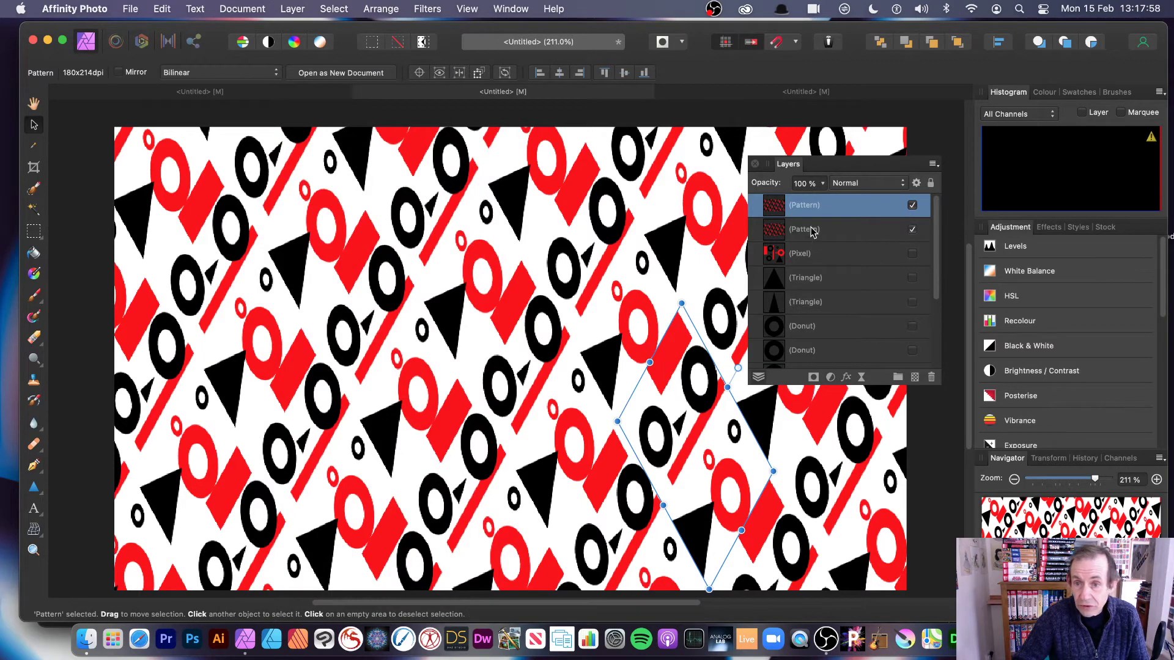
{"action": "left_click_drag", "start_coordinate": [619, 359], "coordinate": [611, 379]}
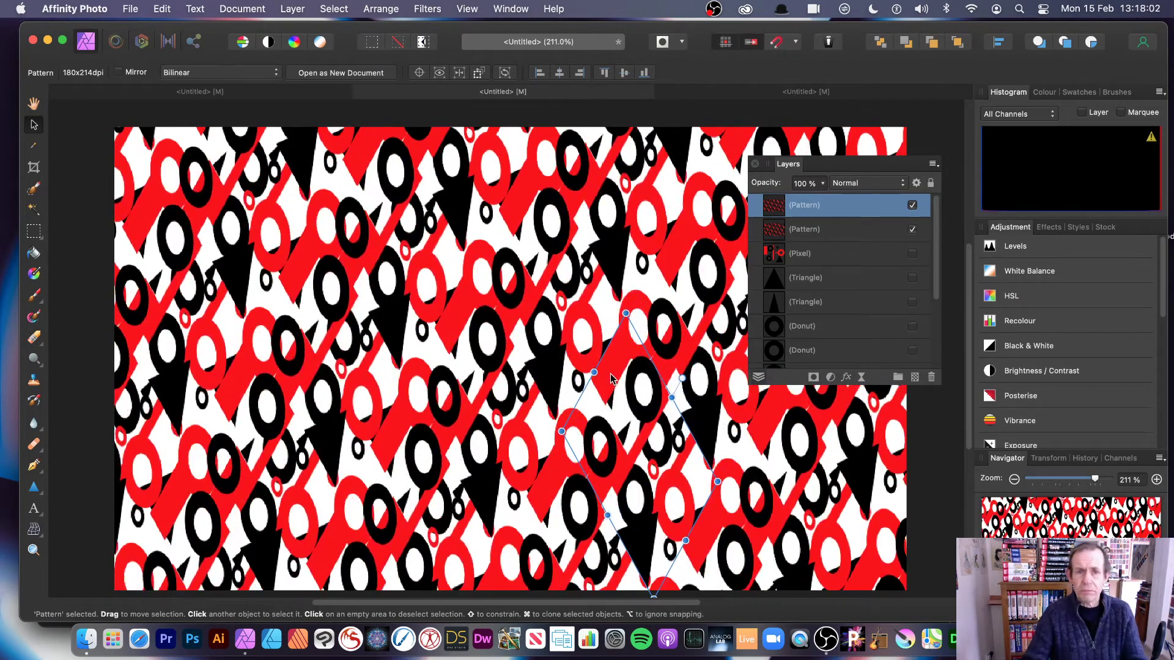
- Merge the two visible pattern layers into a new pixel layer and hide both pattern layers
{"action": "left_click", "coordinate": [821, 230], "text": "shift"}
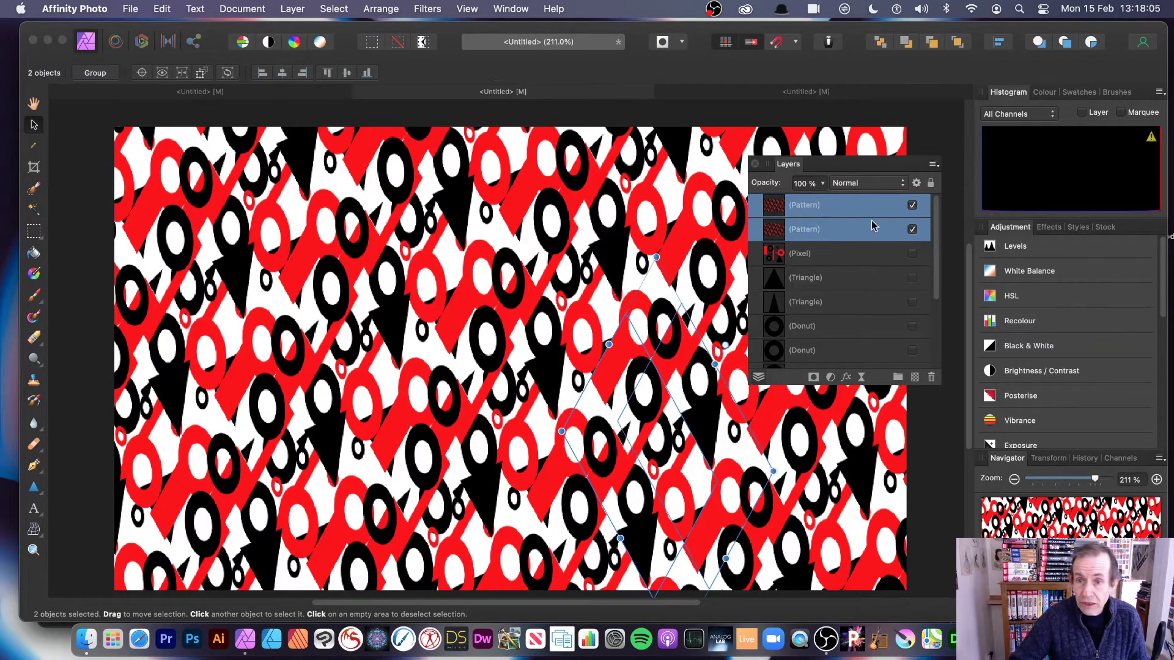
{"action": "left_click", "coordinate": [292, 10]}
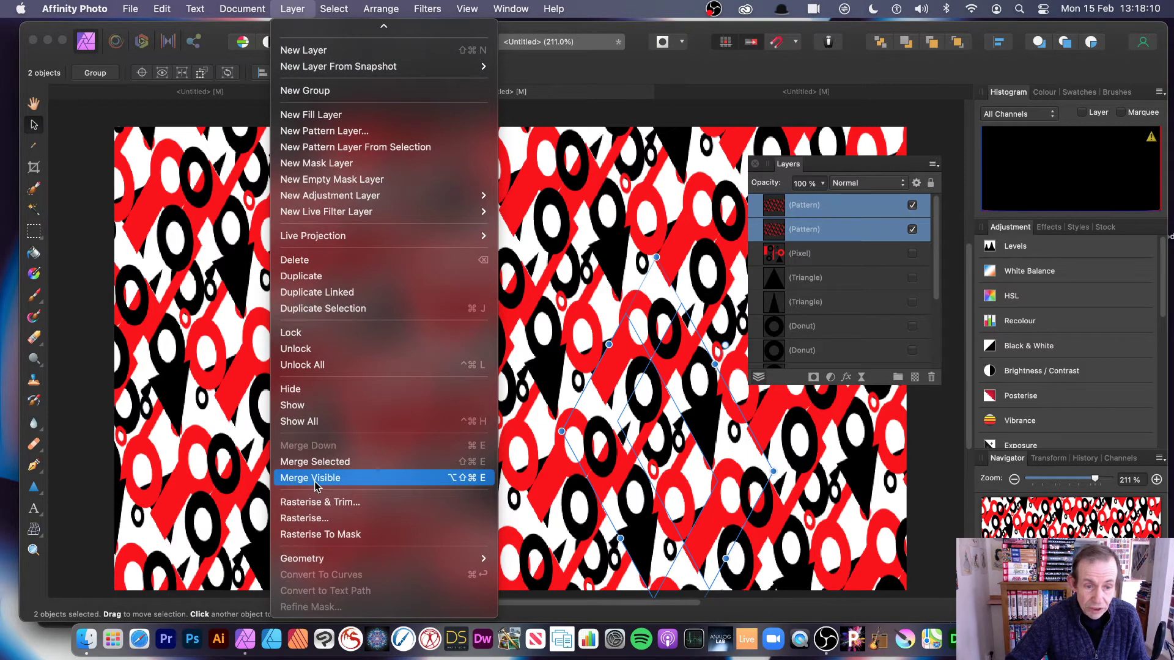
{"action": "left_click", "coordinate": [316, 480]}
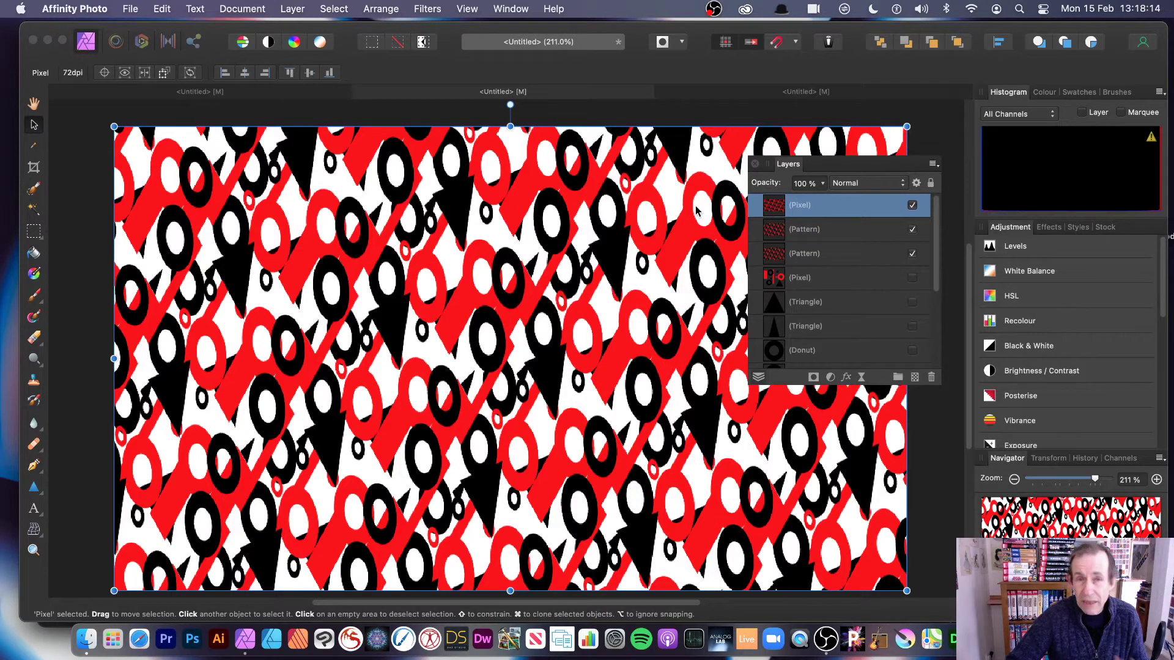
{"action": "left_click", "coordinate": [913, 230]}
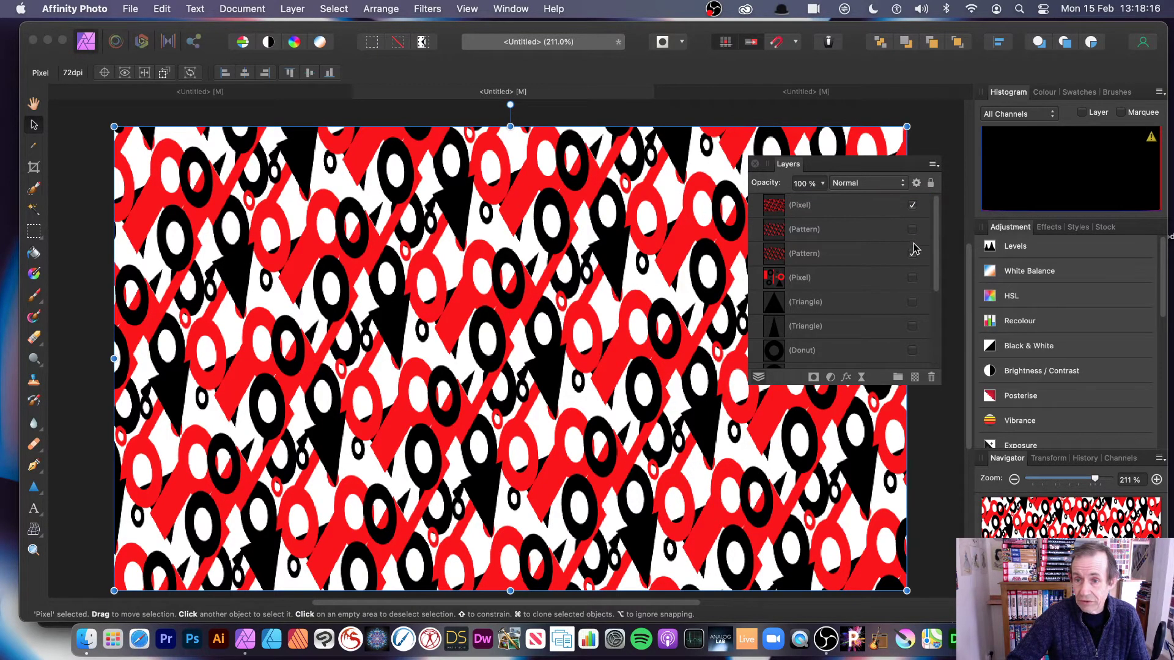
{"action": "left_click", "coordinate": [913, 253]}
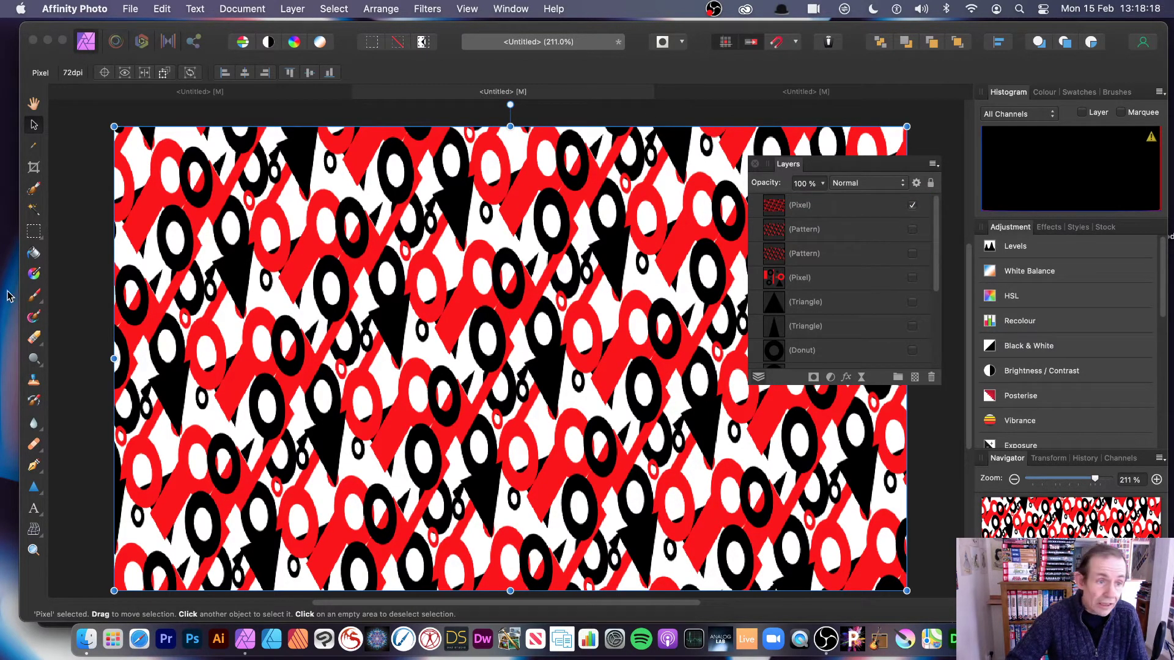
- Draw an irregular freehand selection across the middle of the merged artwork and create a new pattern layer from it
{"action": "left_click", "coordinate": [37, 228]}
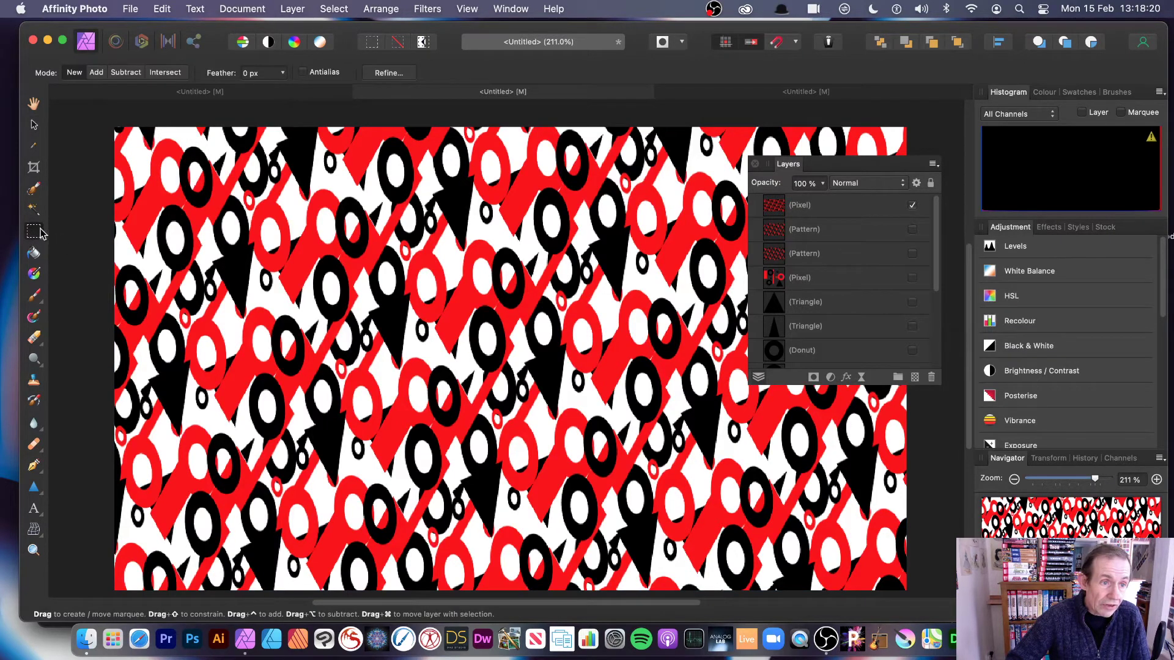
{"action": "left_click", "coordinate": [33, 231]}
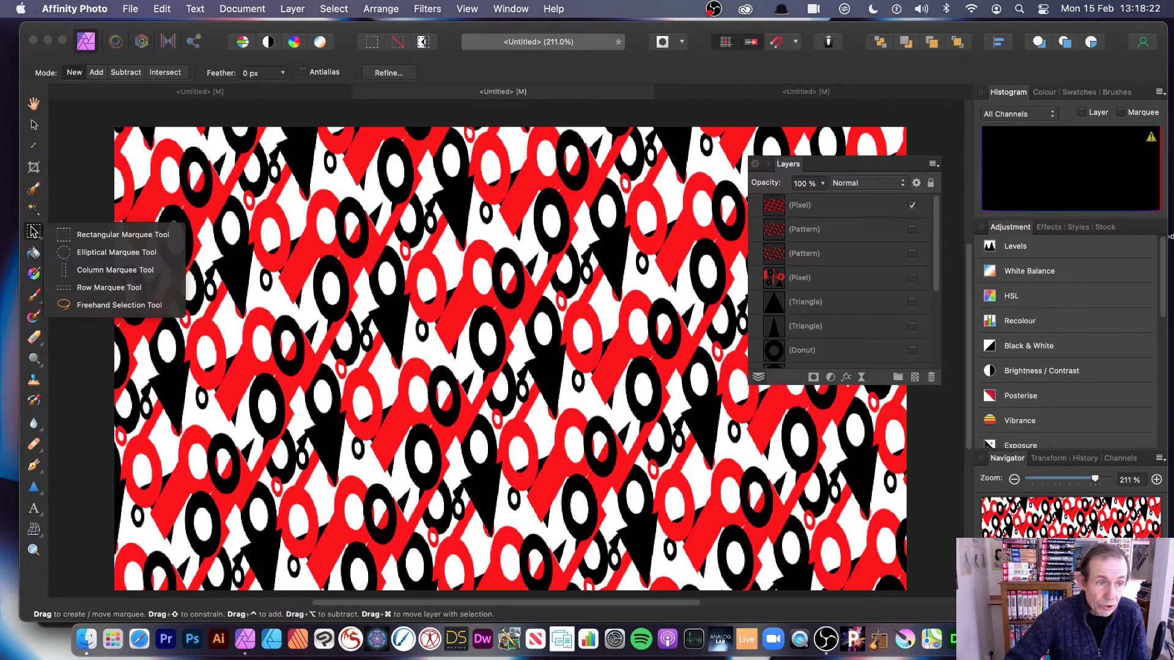
{"action": "left_click", "coordinate": [71, 305]}
{"action": "mouse_move", "coordinate": [501, 195]}
{"action": "left_mouse_down"}
{"action": "mouse_move", "coordinate": [454, 231]}
{"action": "mouse_move", "coordinate": [453, 329]}
{"action": "mouse_move", "coordinate": [430, 432]}
{"action": "mouse_move", "coordinate": [450, 487]}
{"action": "mouse_move", "coordinate": [577, 514]}
{"action": "mouse_move", "coordinate": [642, 503]}
{"action": "mouse_move", "coordinate": [643, 408]}
{"action": "mouse_move", "coordinate": [607, 356]}
{"action": "mouse_move", "coordinate": [594, 257]}
{"action": "mouse_move", "coordinate": [497, 250]}
{"action": "mouse_move", "coordinate": [462, 279]}
{"action": "mouse_move", "coordinate": [645, 193]}
{"action": "mouse_move", "coordinate": [541, 174]}
{"action": "mouse_move", "coordinate": [501, 196]}
{"action": "left_mouse_up"}
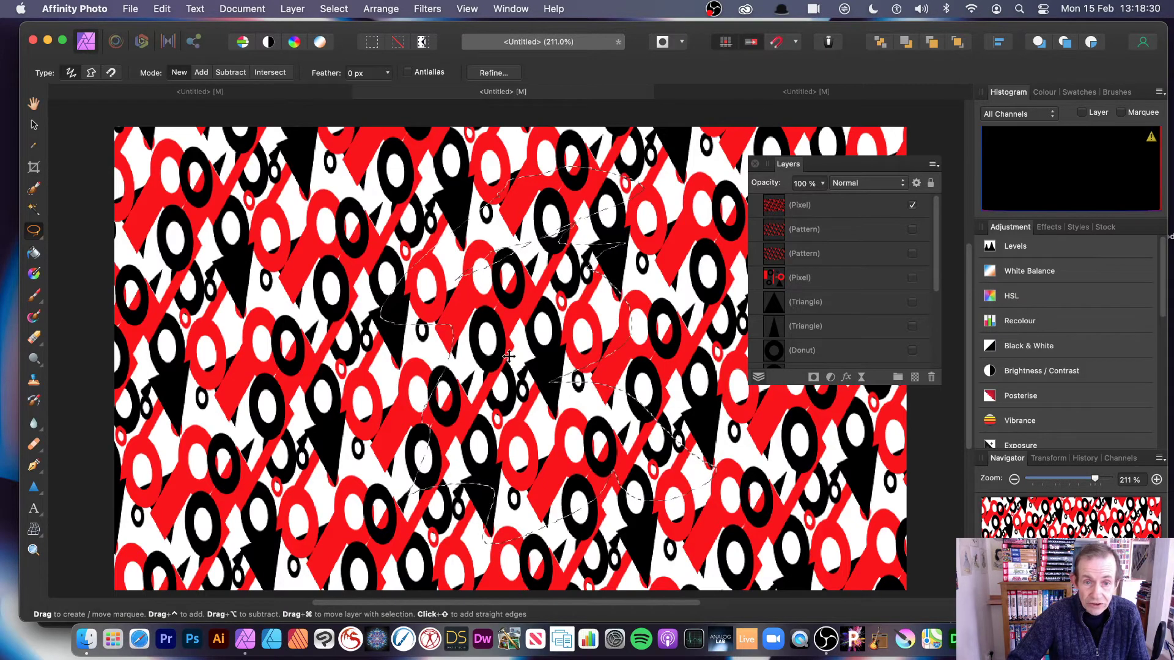
{"action": "left_click", "coordinate": [292, 9]}
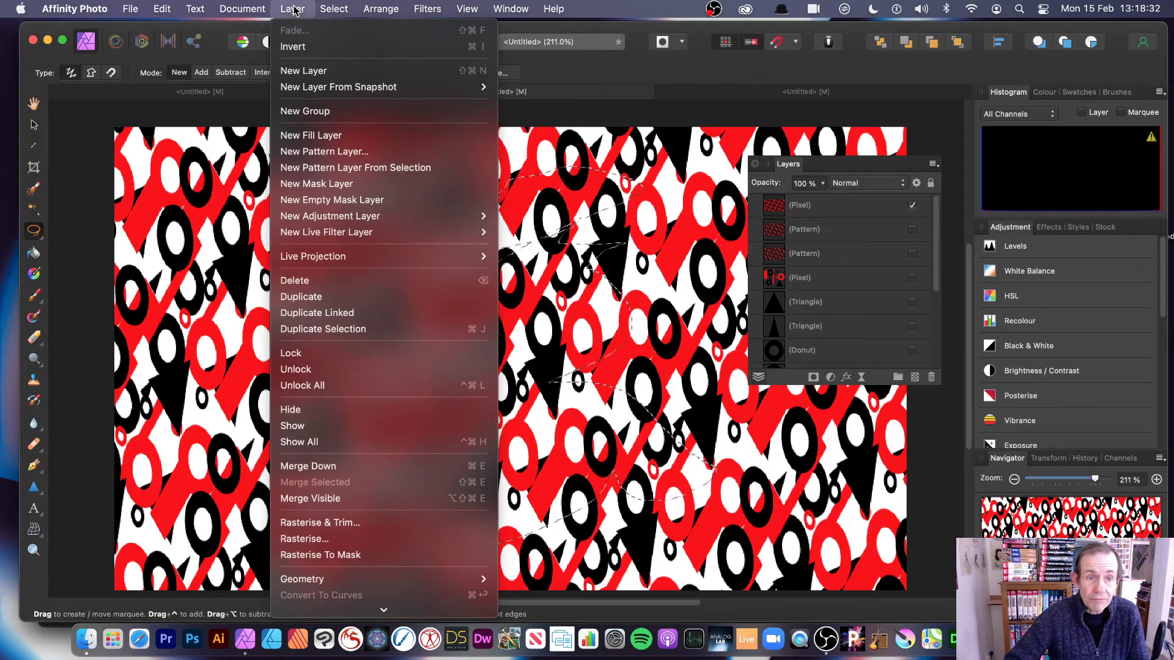
{"action": "left_click", "coordinate": [339, 167]}
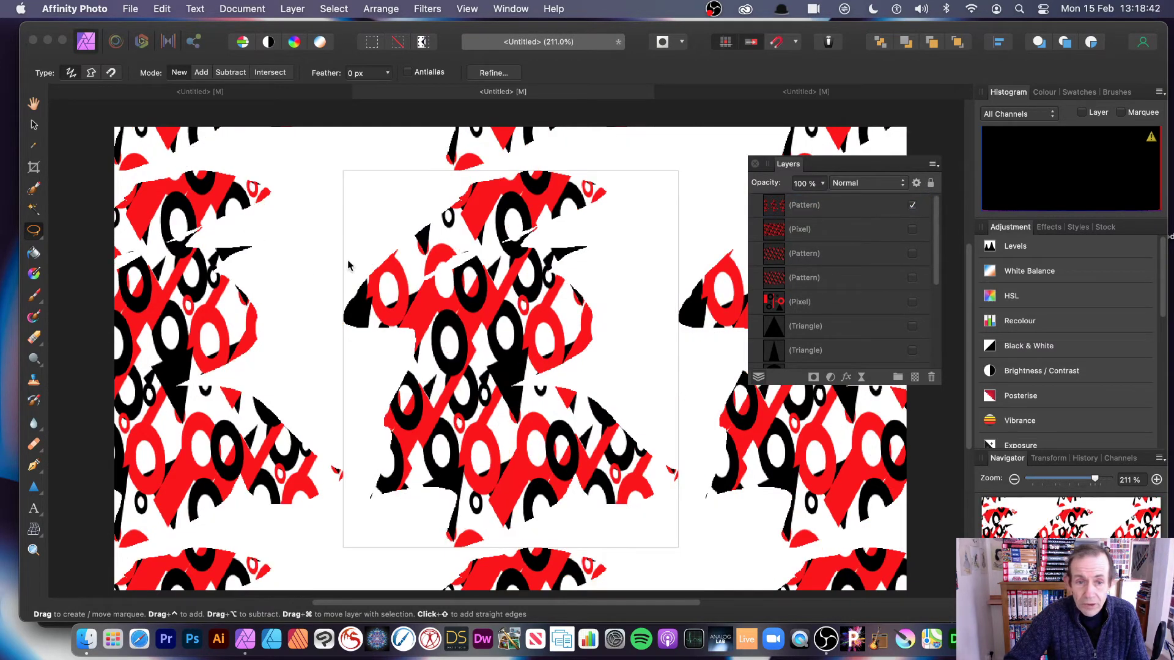
- Scale the new pattern's tile down to about 112 dpi and rotate it clockwise
{"action": "left_click", "coordinate": [35, 124]}
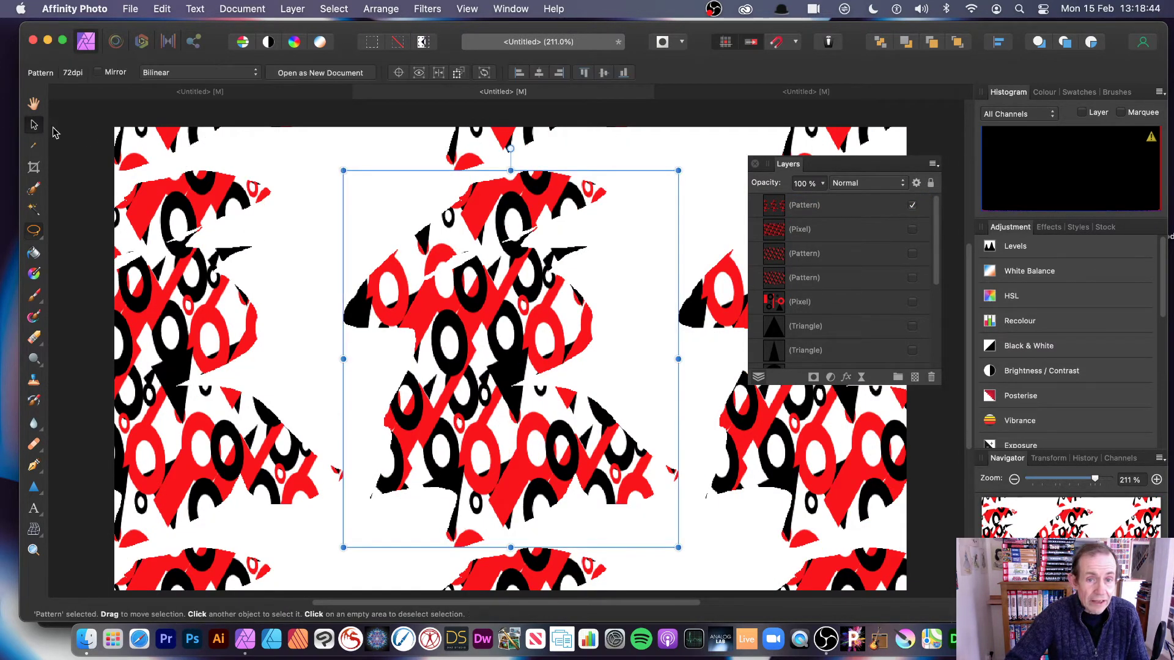
{"action": "left_click_drag", "start_coordinate": [343, 172], "coordinate": [564, 278]}
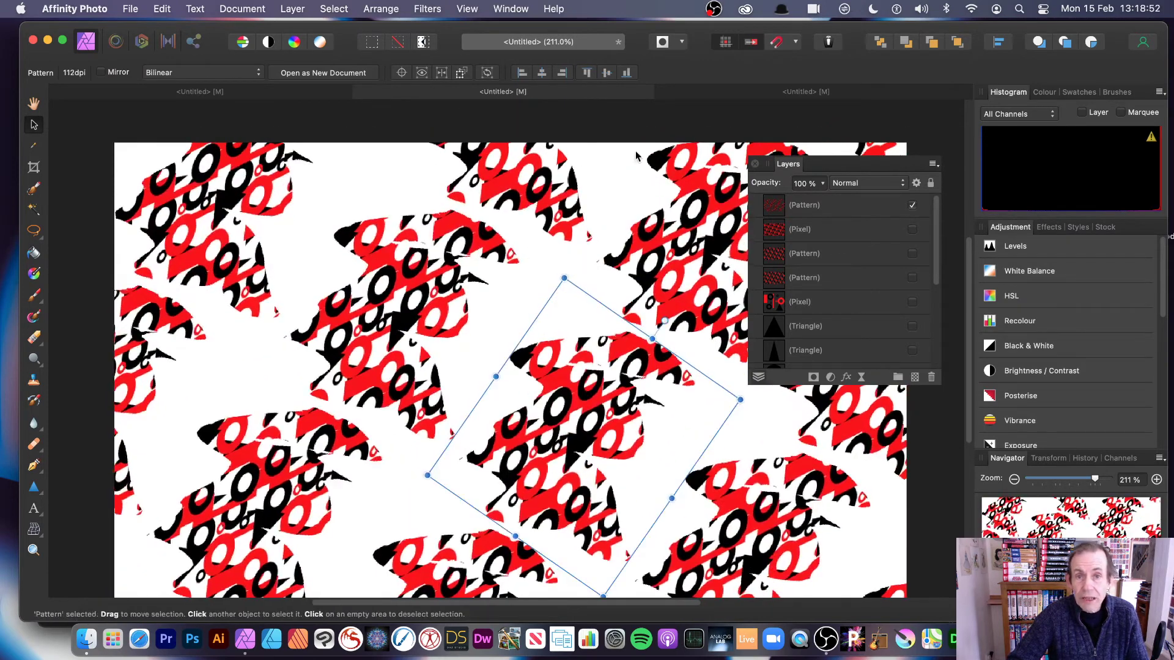
- Switch to the third document, merge its visible outlined shapes into a pixel layer, and move that layer above all the shape layers
{"action": "left_click", "coordinate": [806, 93]}
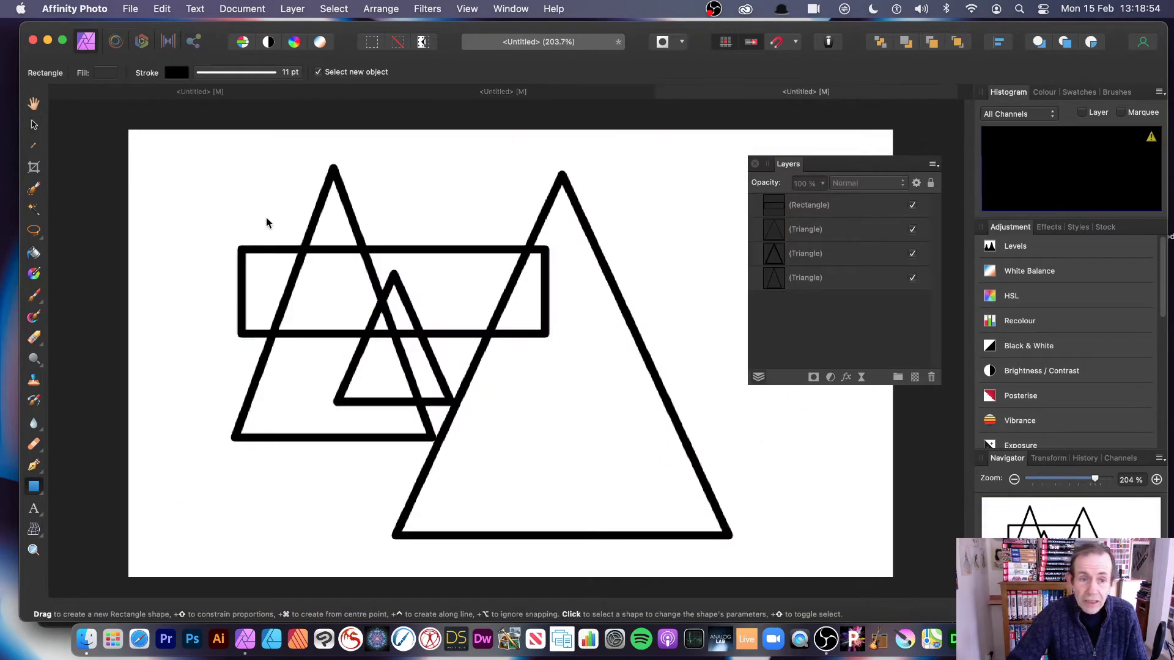
{"action": "left_click", "coordinate": [338, 190]}
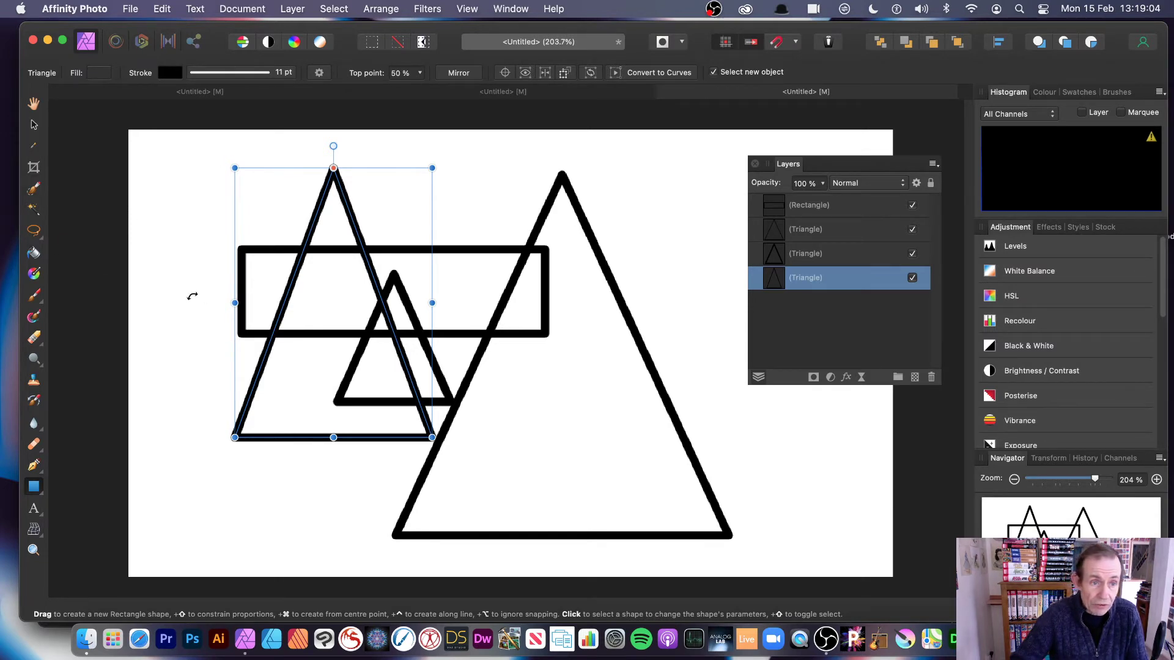
{"action": "left_click", "coordinate": [34, 126]}
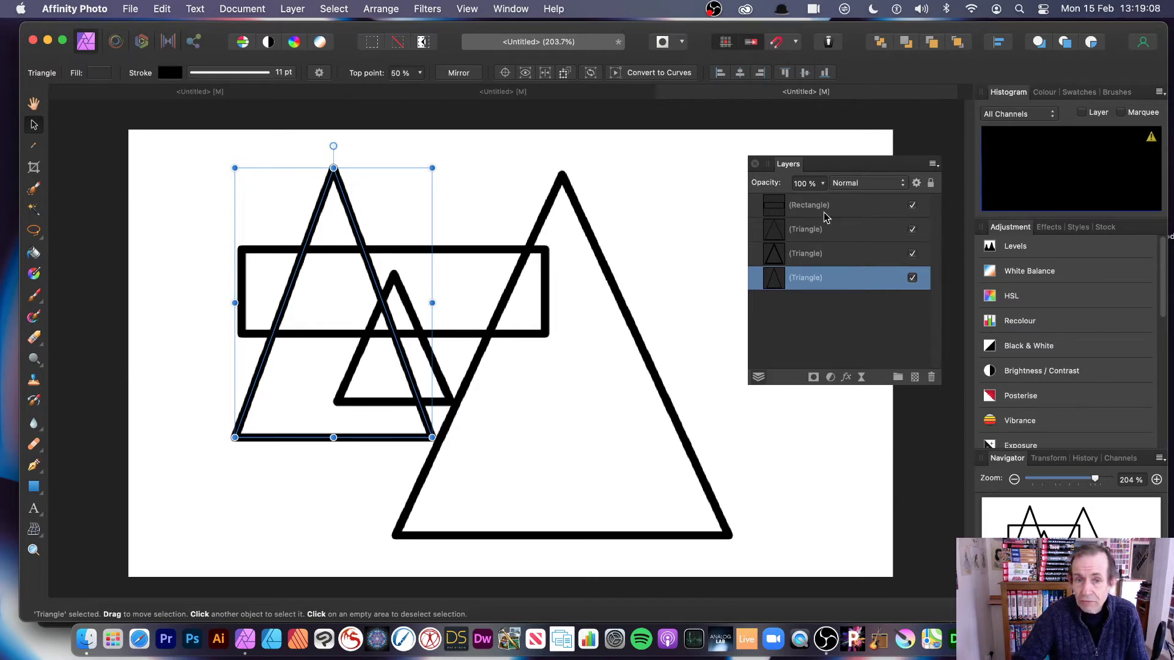
{"action": "left_click", "coordinate": [291, 9]}
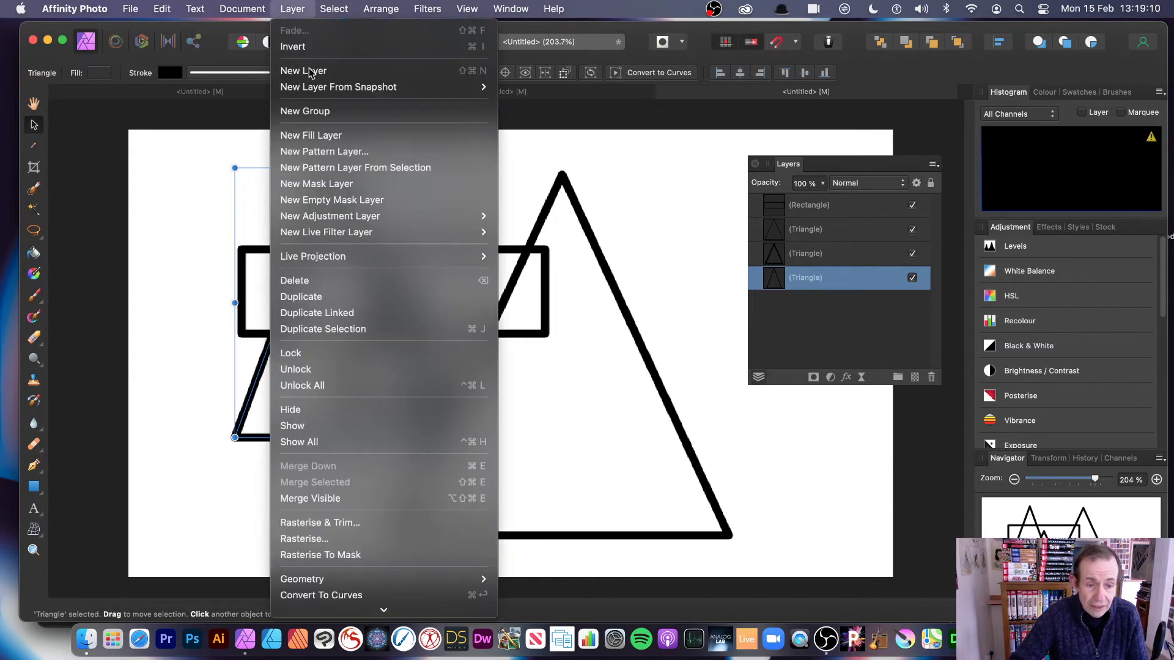
{"action": "left_click", "coordinate": [362, 498]}
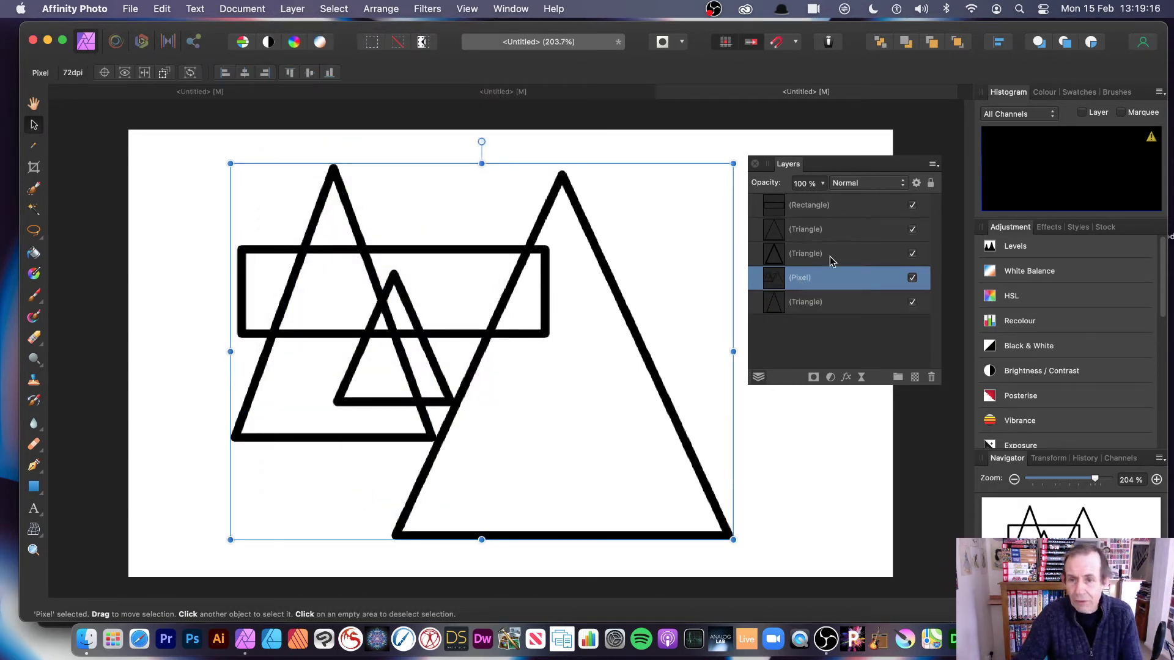
{"action": "left_click_drag", "start_coordinate": [808, 280], "coordinate": [805, 199]}
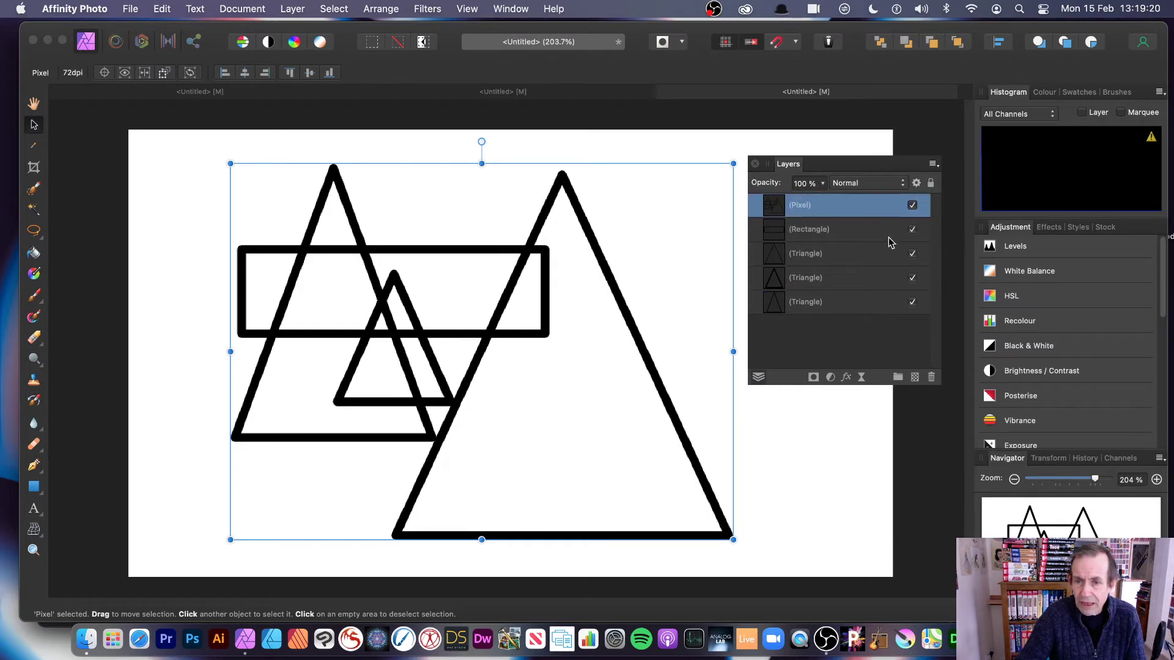
- Hide the rectangle layer and the three triangle layers, leaving only the merged pixel layer visible
{"action": "left_click", "coordinate": [912, 229]}
{"action": "left_click", "coordinate": [912, 278]}
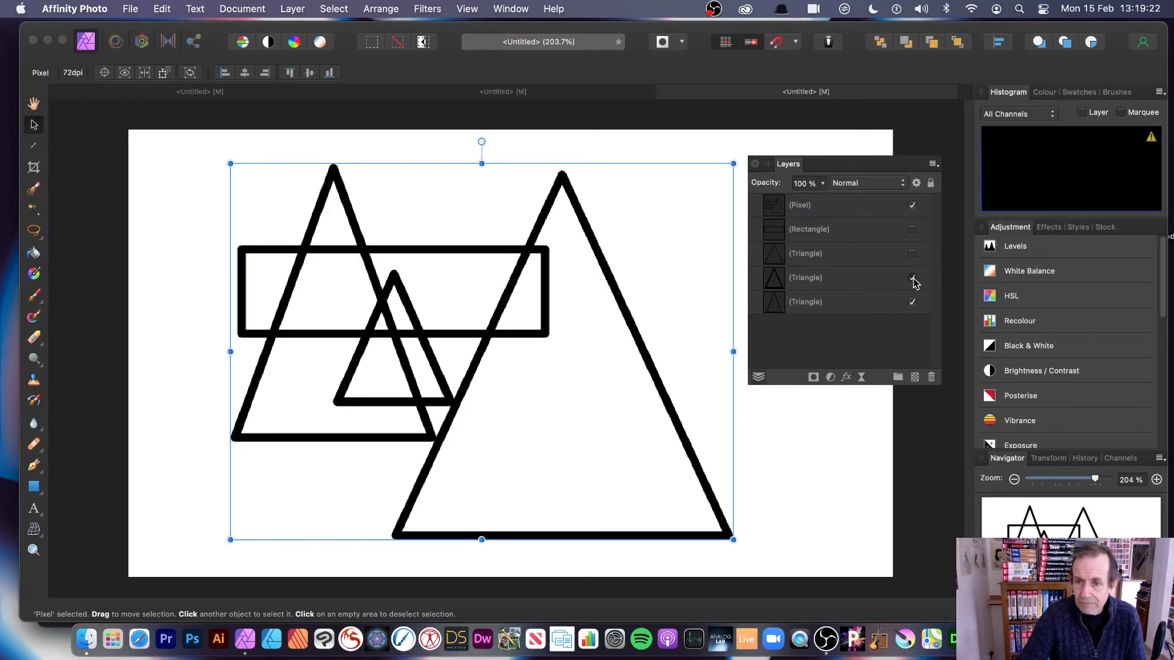
{"action": "left_click", "coordinate": [913, 302]}
{"action": "double_click", "coordinate": [810, 206]}
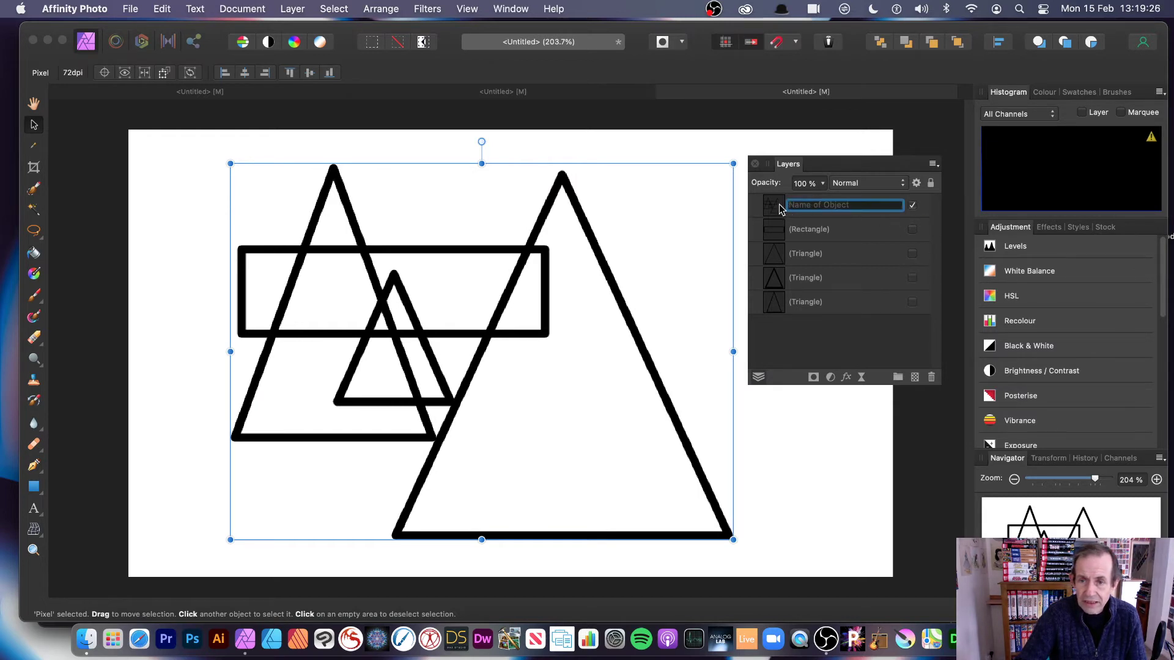
{"action": "left_click", "coordinate": [820, 348]}
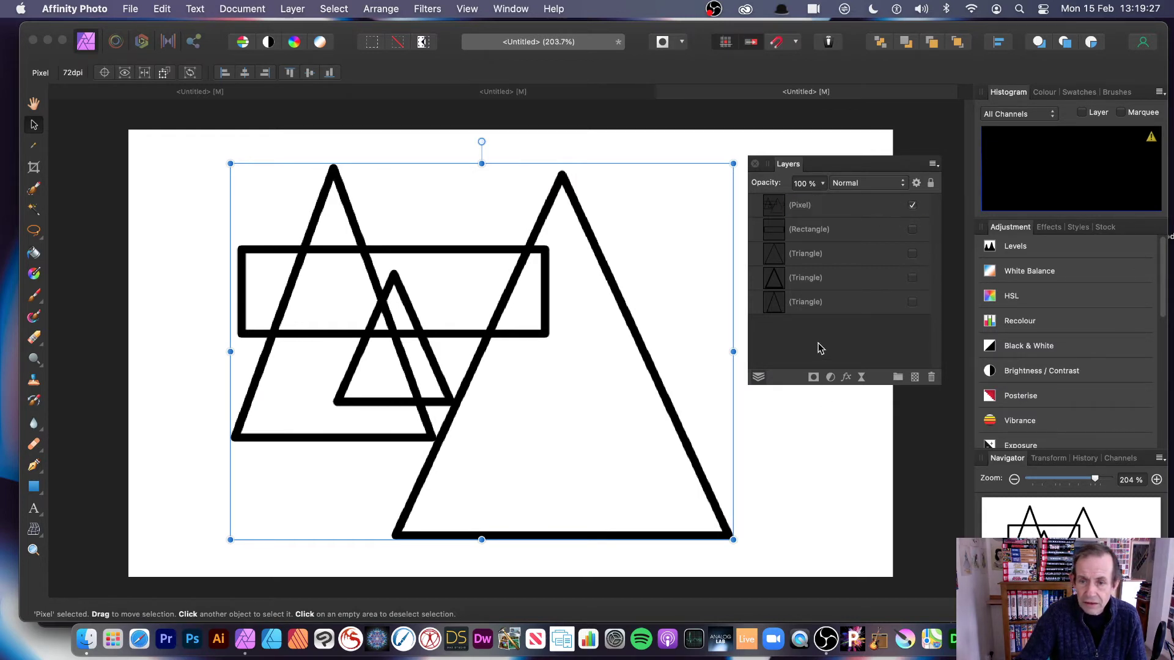
- Create a new pattern layer from the merged pixel layer in the third document
{"action": "left_click", "coordinate": [779, 207]}
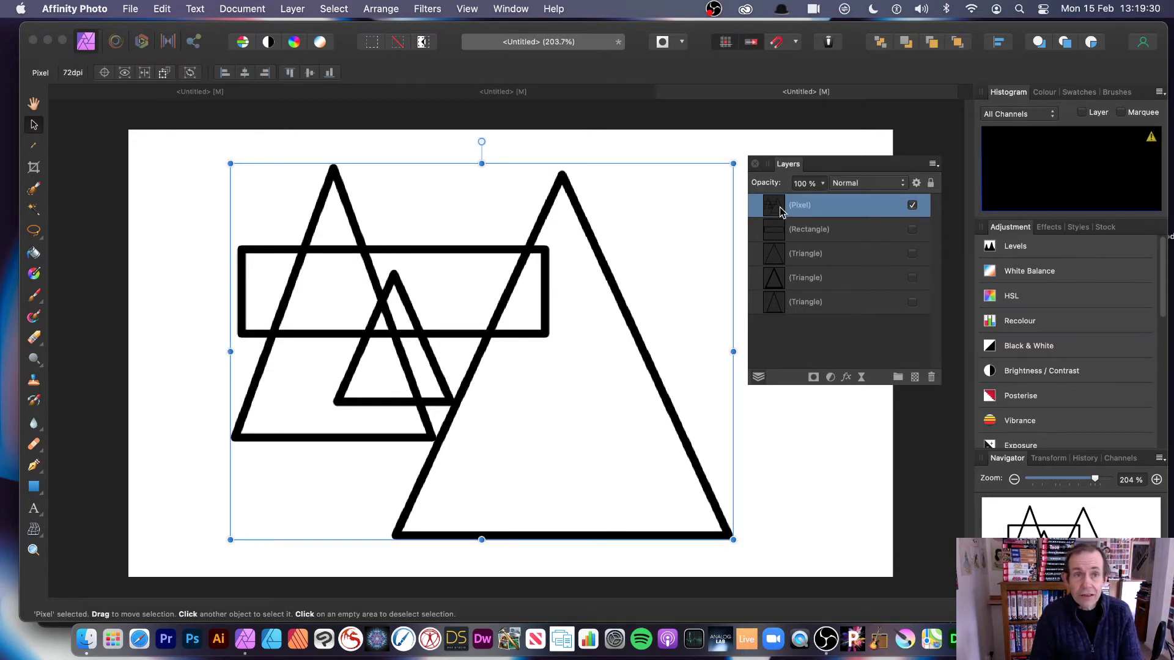
{"action": "left_click", "coordinate": [292, 9]}
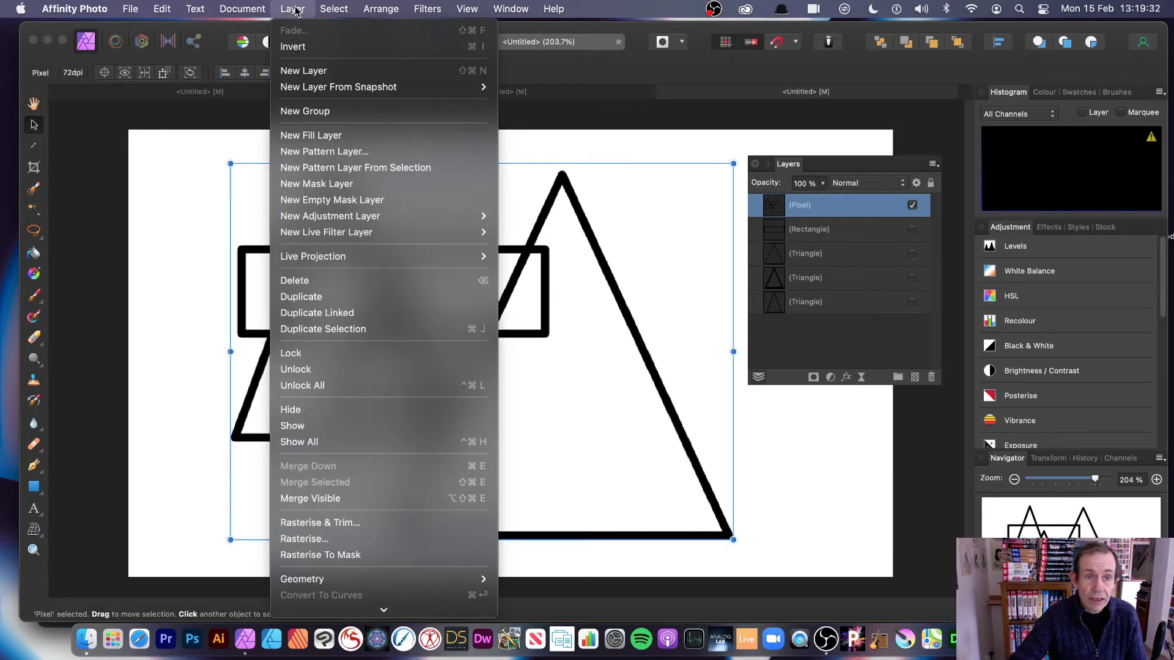
{"action": "left_click", "coordinate": [327, 170]}
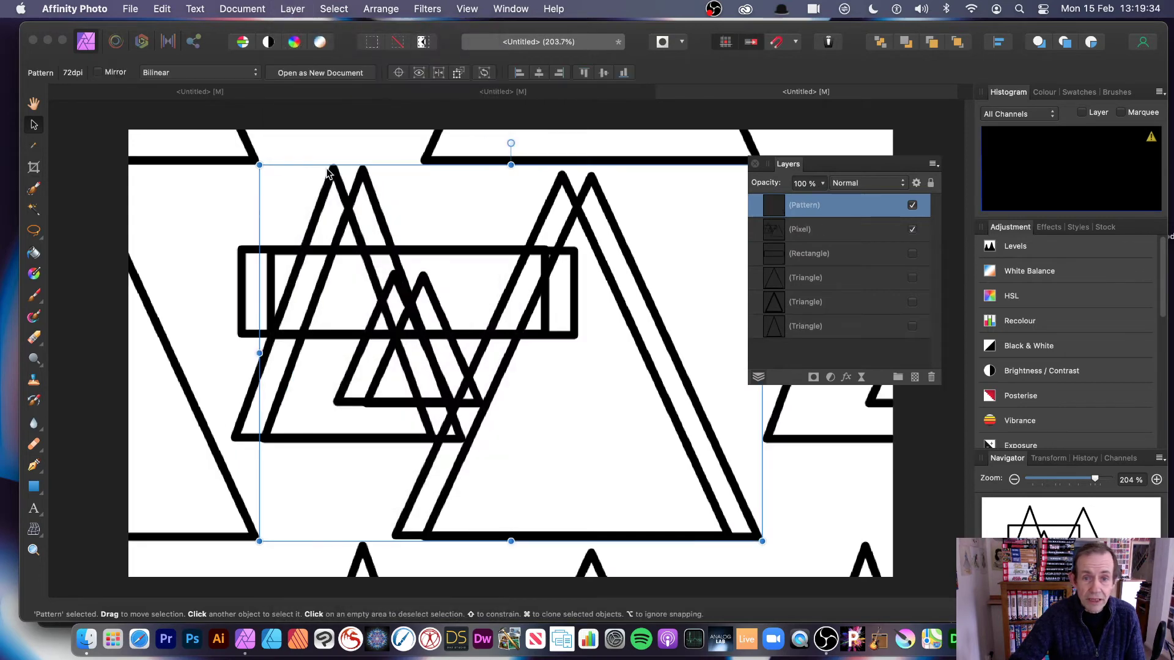
- Scale the pattern tile down to about 162 dpi, rotated clockwise and shifted toward the canvas centre, with the merged pixel layer hidden
{"action": "left_click_drag", "start_coordinate": [261, 165], "coordinate": [562, 376]}
{"action": "left_click_drag", "start_coordinate": [656, 362], "coordinate": [645, 313]}
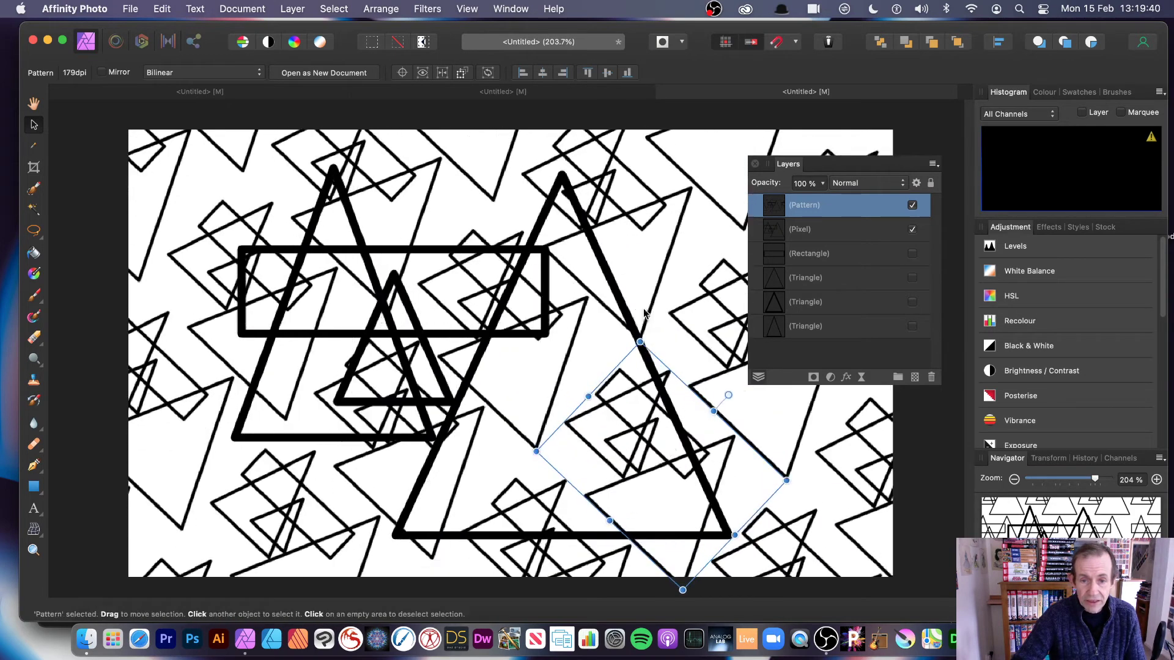
{"action": "left_click", "coordinate": [912, 230]}
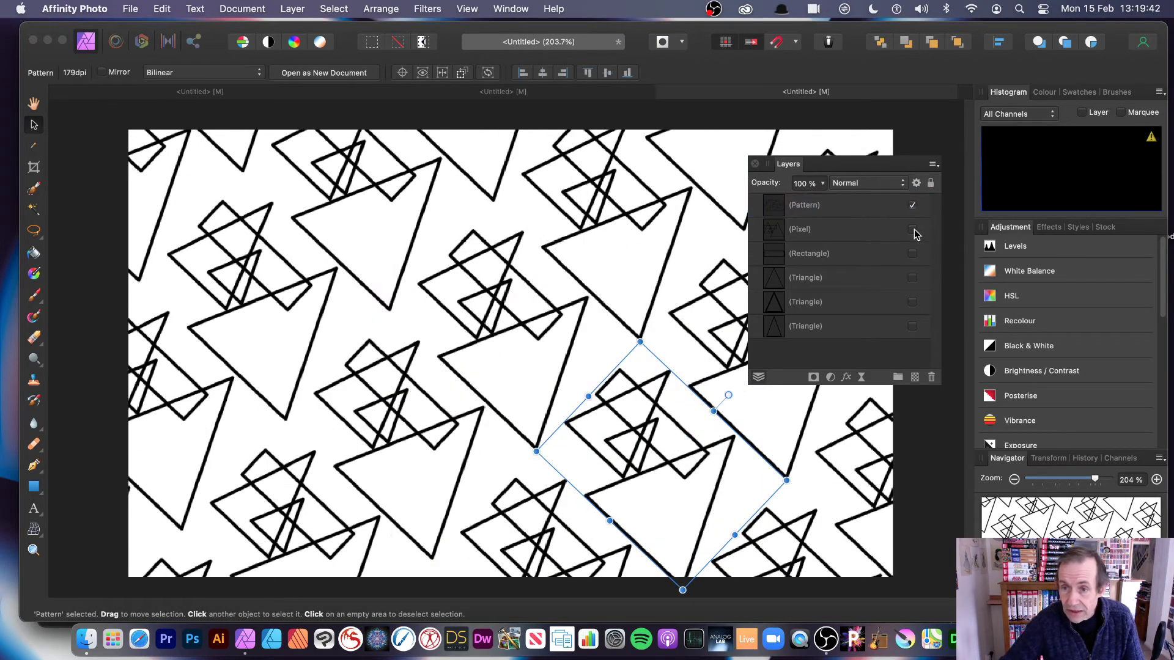
{"action": "left_click_drag", "start_coordinate": [639, 344], "coordinate": [637, 318]}
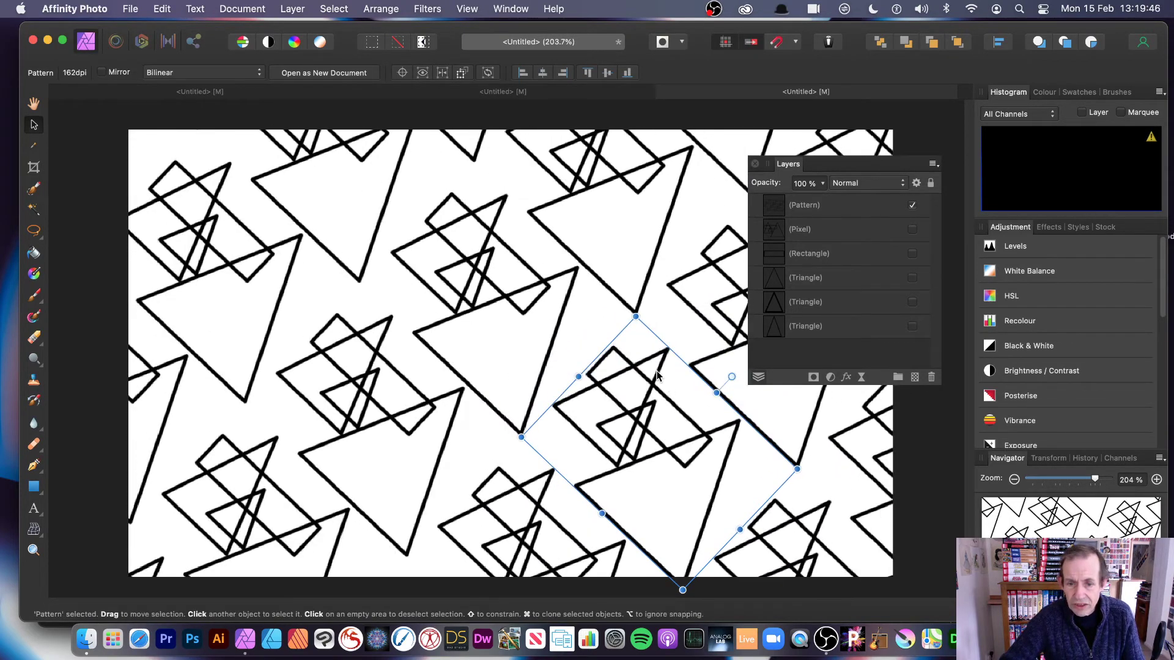
{"action": "left_click_drag", "start_coordinate": [657, 374], "coordinate": [391, 327]}
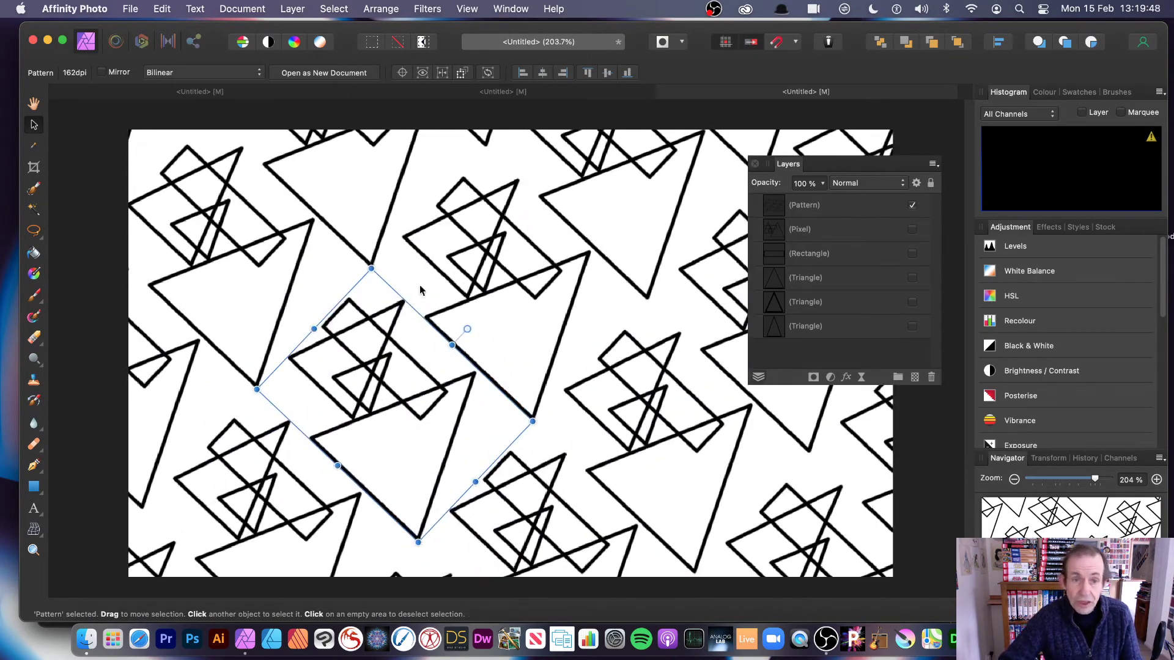
- Duplicate the pattern layer and offset the copy sideways so its outlines overlap the original pattern
{"action": "left_click", "coordinate": [297, 8]}
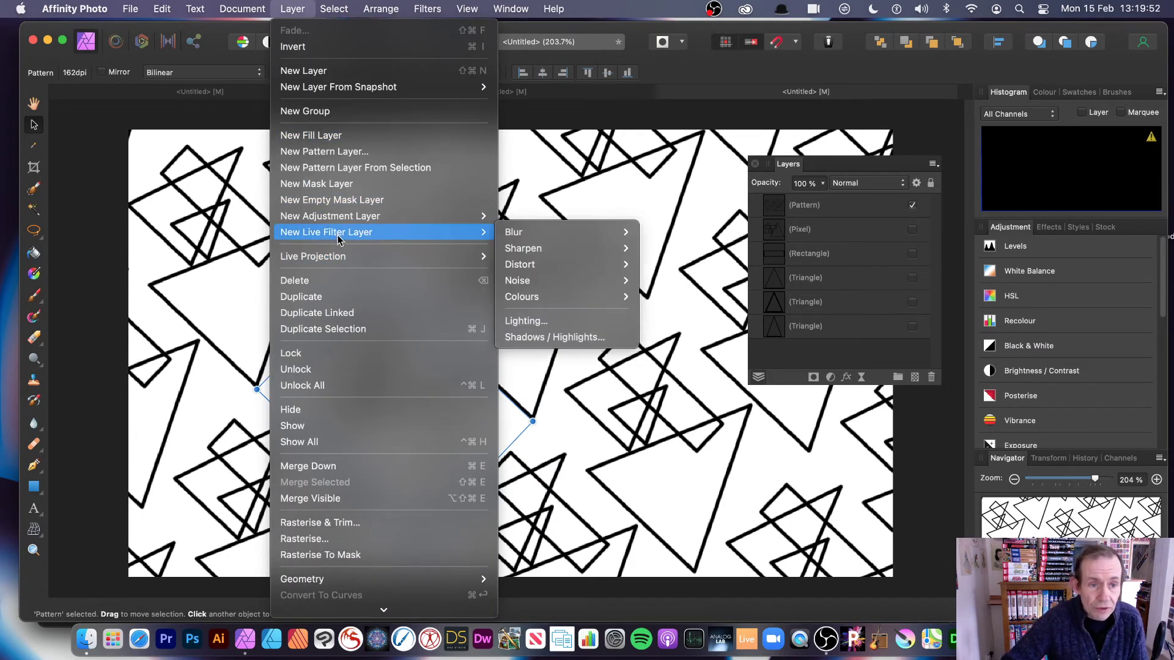
{"action": "left_click", "coordinate": [333, 296]}
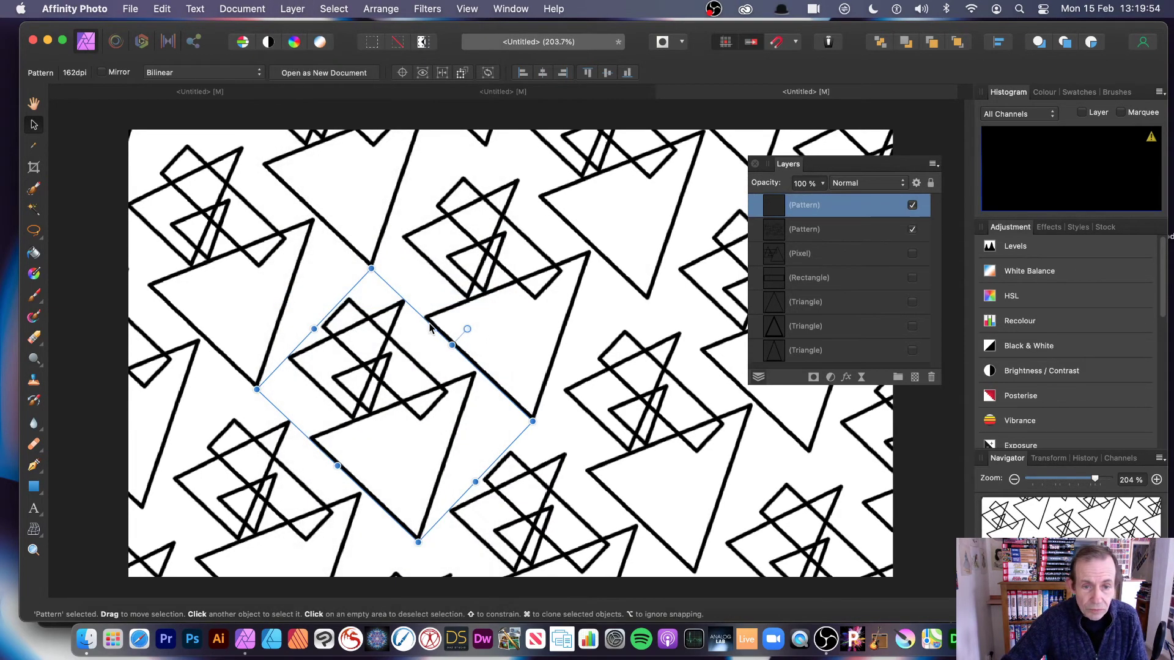
{"action": "left_click_drag", "start_coordinate": [429, 326], "coordinate": [556, 349]}
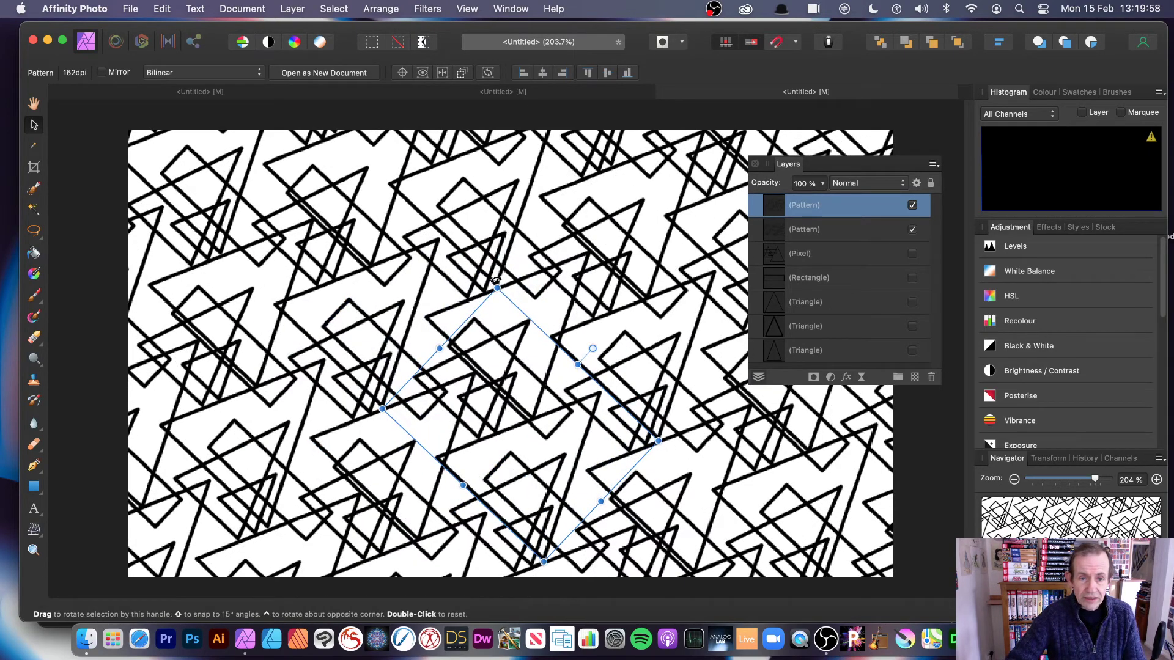
- Rotate the duplicated pattern's tile counter-clockwise and stretch it in one direction to about 162x78 dpi
{"action": "key", "text": "super+d"}
{"action": "left_click", "coordinate": [837, 205]}
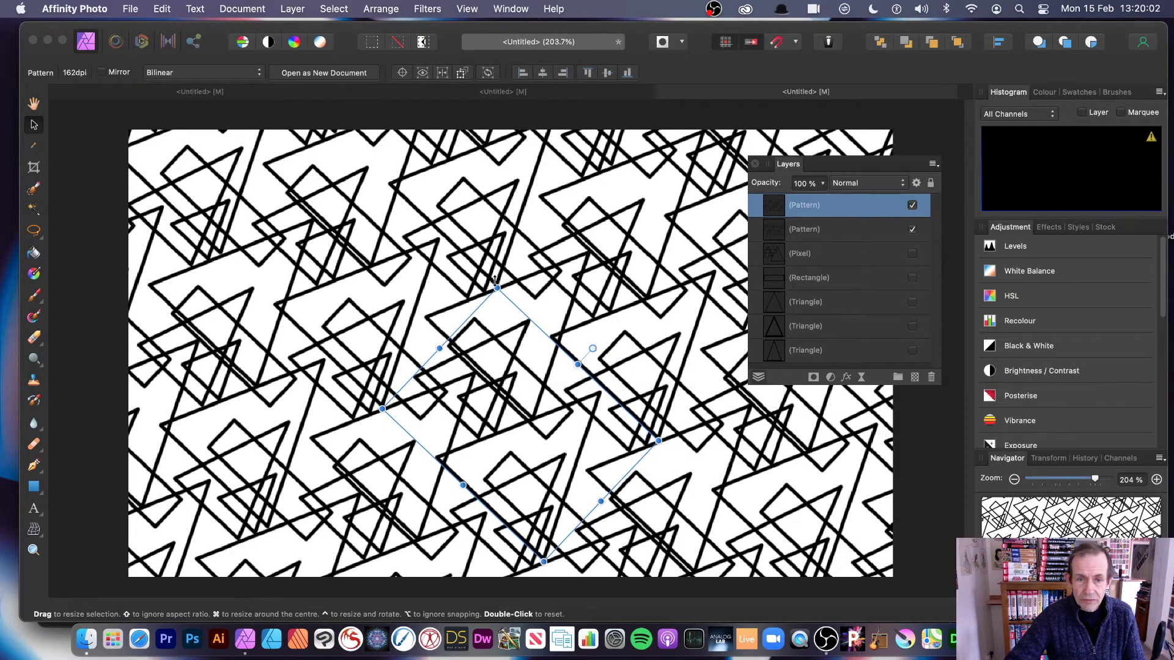
{"action": "left_click_drag", "start_coordinate": [493, 283], "coordinate": [247, 467]}
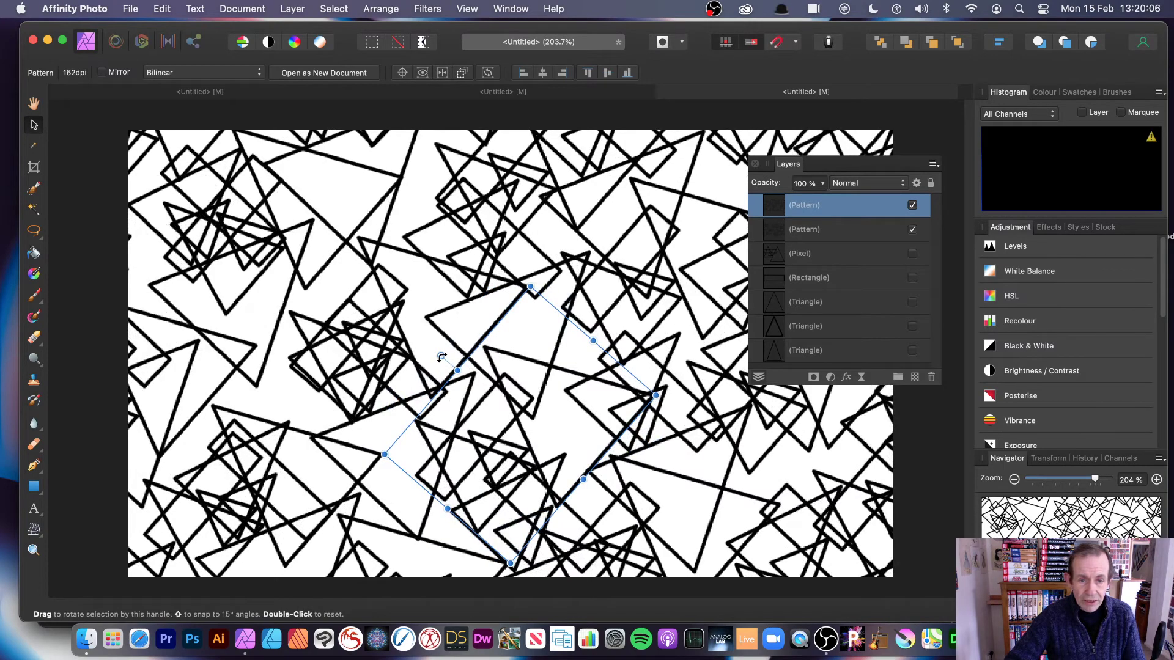
{"action": "left_click_drag", "start_coordinate": [458, 372], "coordinate": [324, 254]}
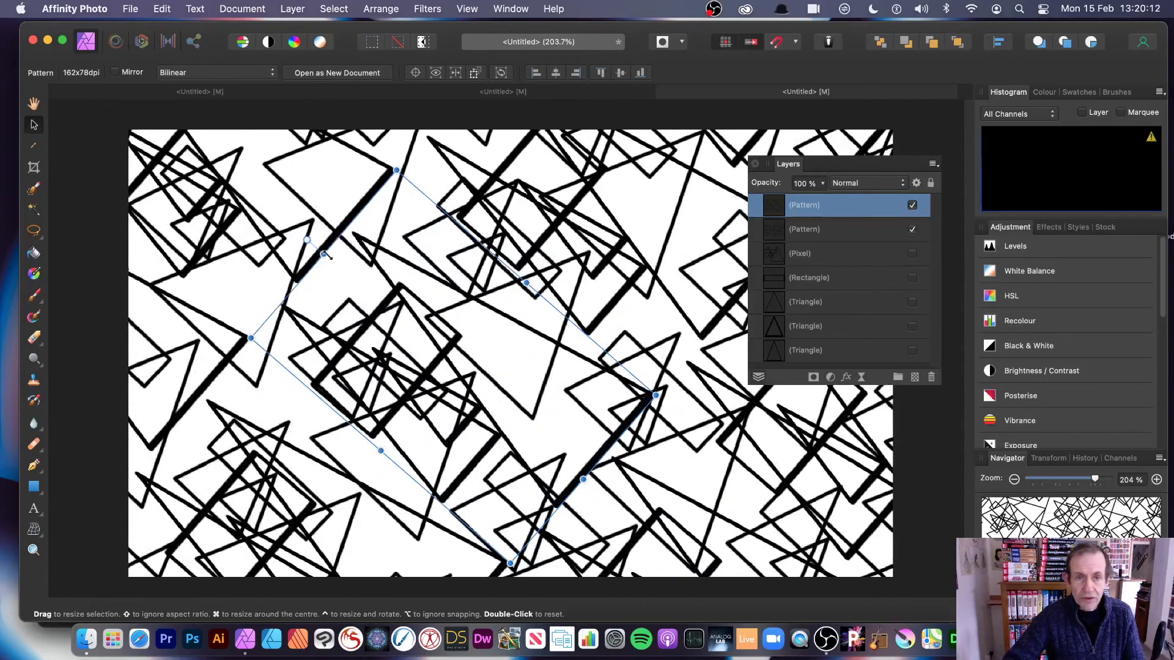
- Add a live Gaussian Blur filter with a radius of about 4.1 px to the duplicated pattern layer
{"action": "left_click", "coordinate": [293, 8]}
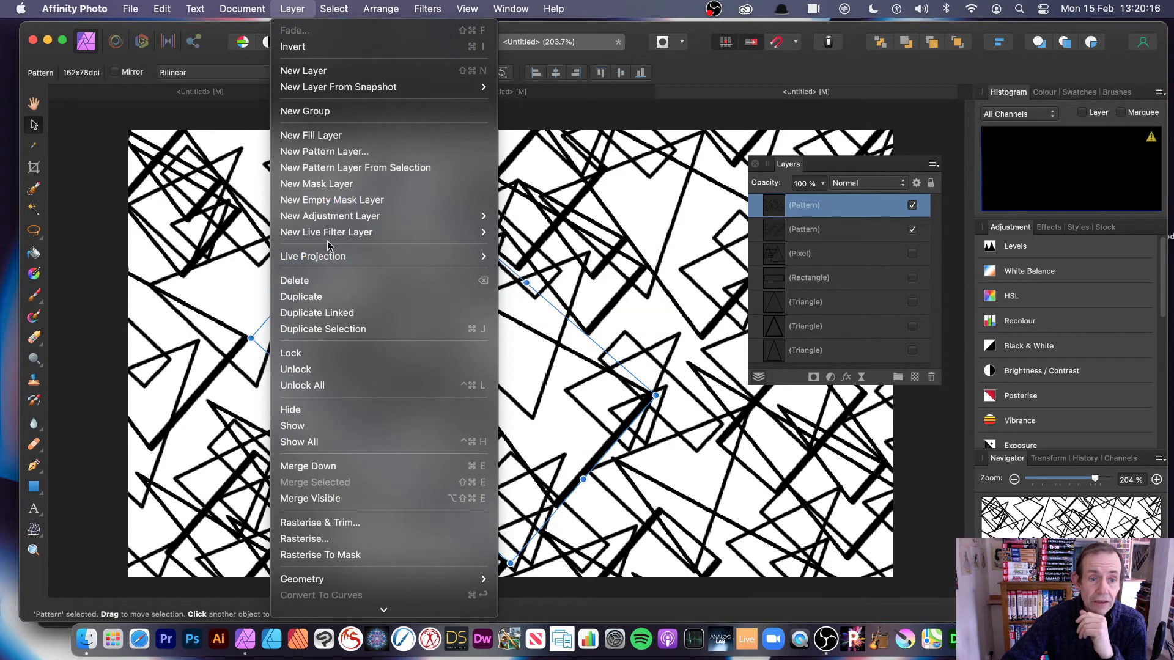
{"action": "mouse_move", "coordinate": [342, 232]}
{"action": "mouse_move", "coordinate": [551, 236]}
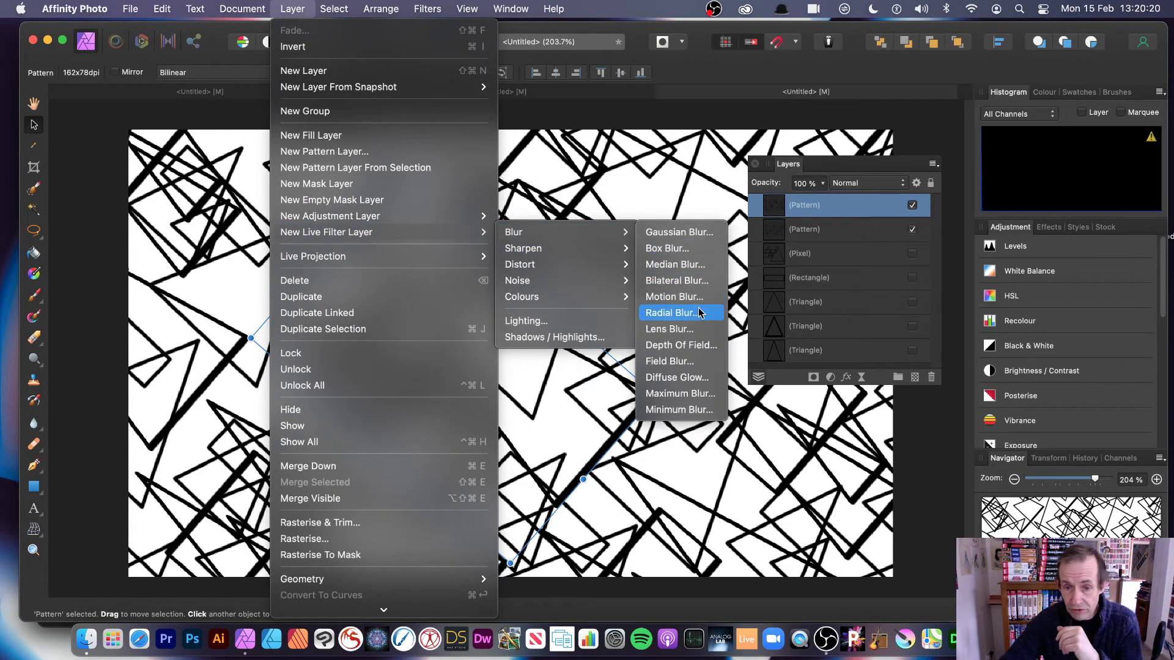
{"action": "left_click", "coordinate": [689, 234]}
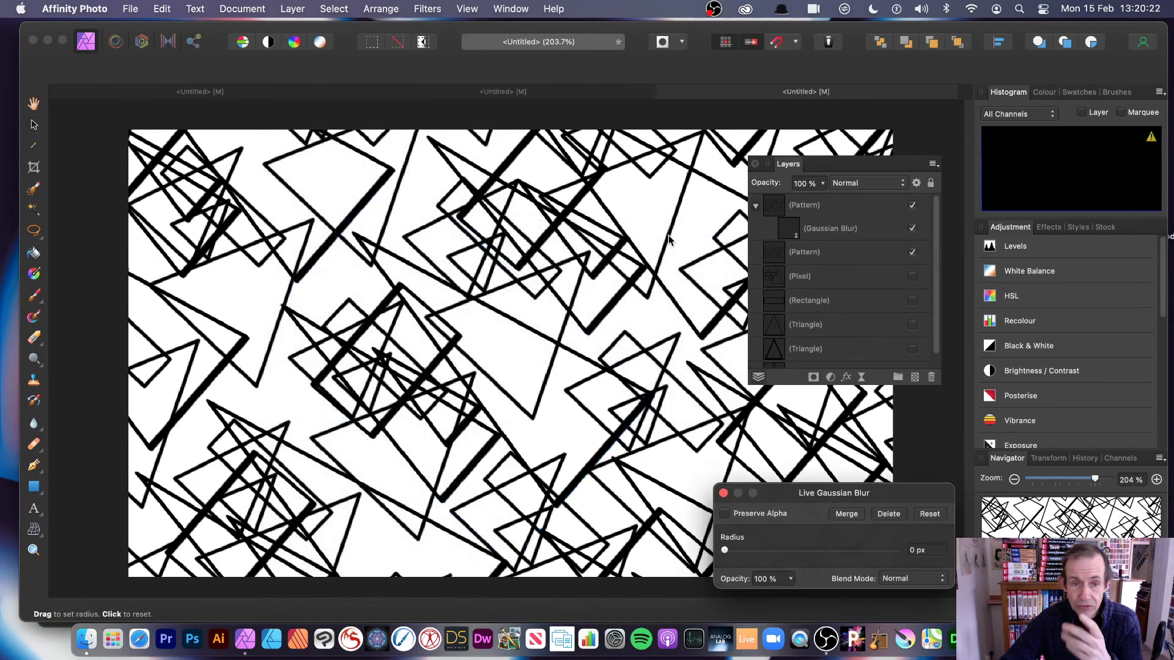
{"action": "left_click_drag", "start_coordinate": [744, 552], "coordinate": [776, 555]}
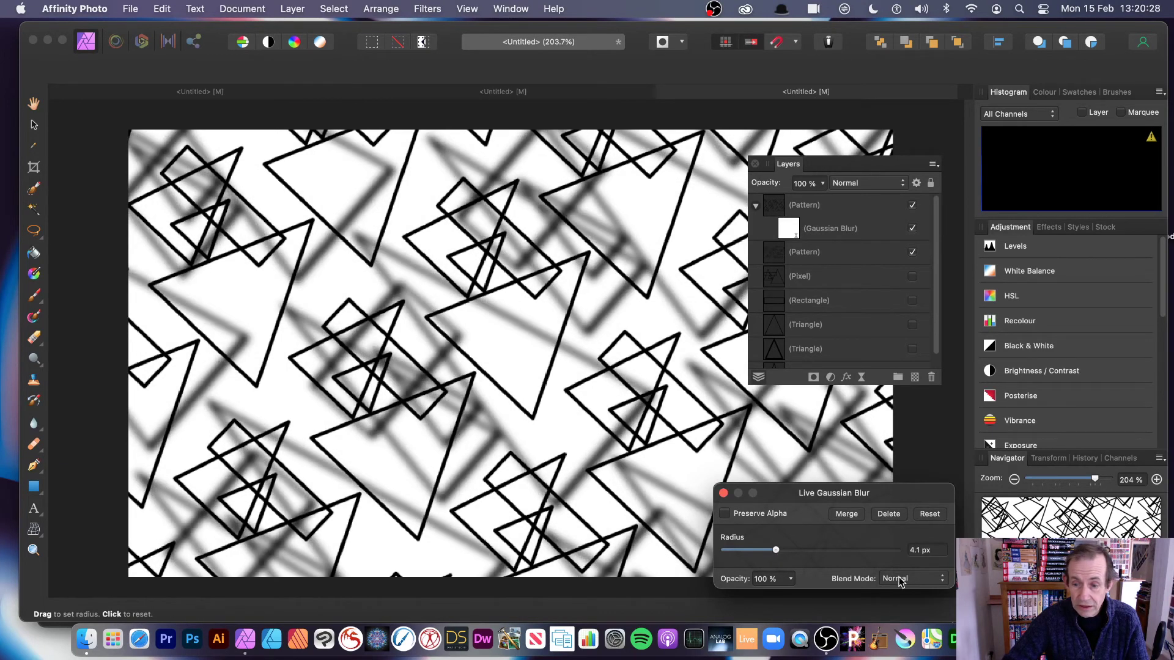
{"action": "left_click", "coordinate": [723, 492]}
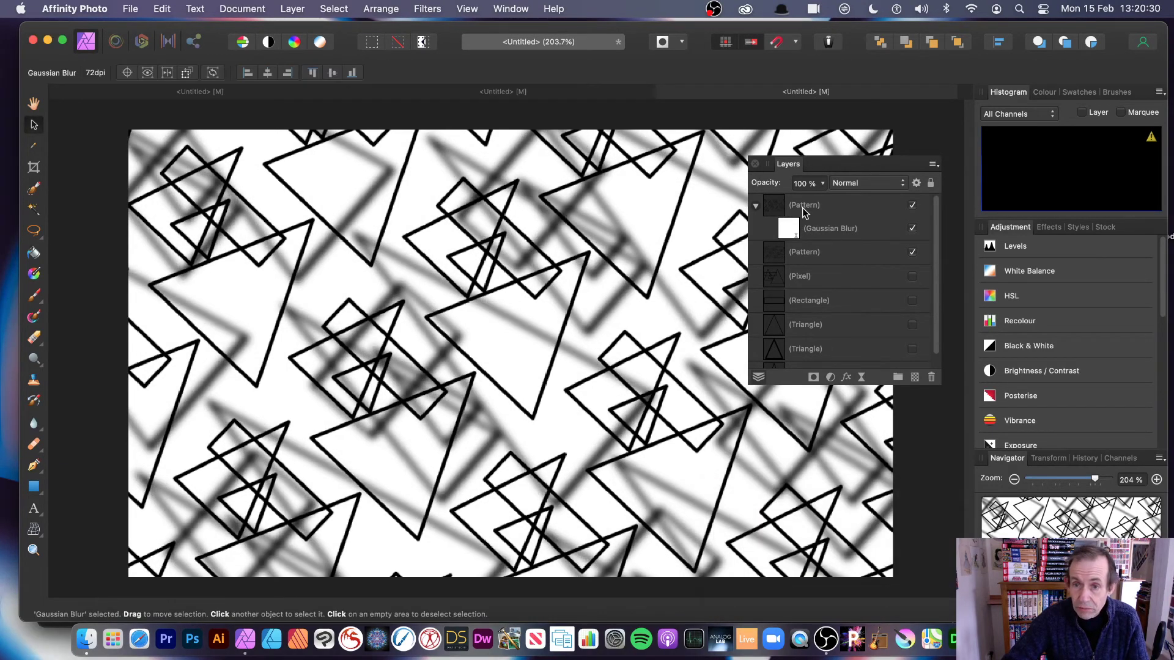
- Resize the blurred pattern's tile to about 114x99 dpi, shrinking it overall and stretching it along one side
{"action": "left_click", "coordinate": [803, 211]}
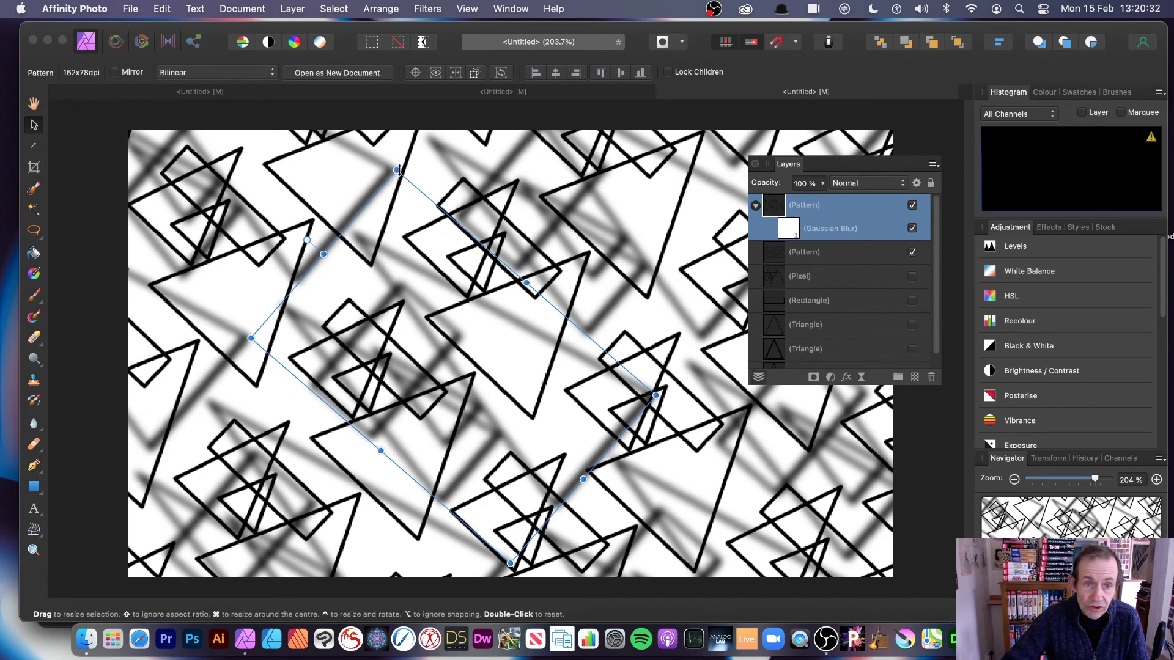
{"action": "left_click_drag", "start_coordinate": [396, 170], "coordinate": [666, 171]}
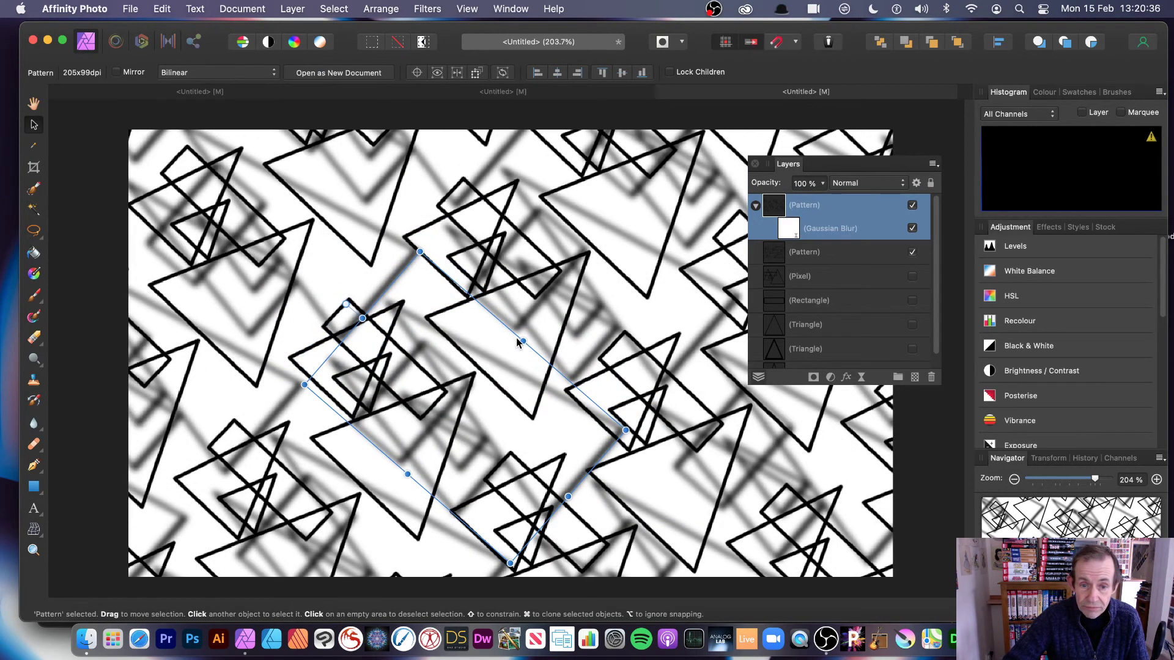
{"action": "left_click_drag", "start_coordinate": [522, 340], "coordinate": [654, 269]}
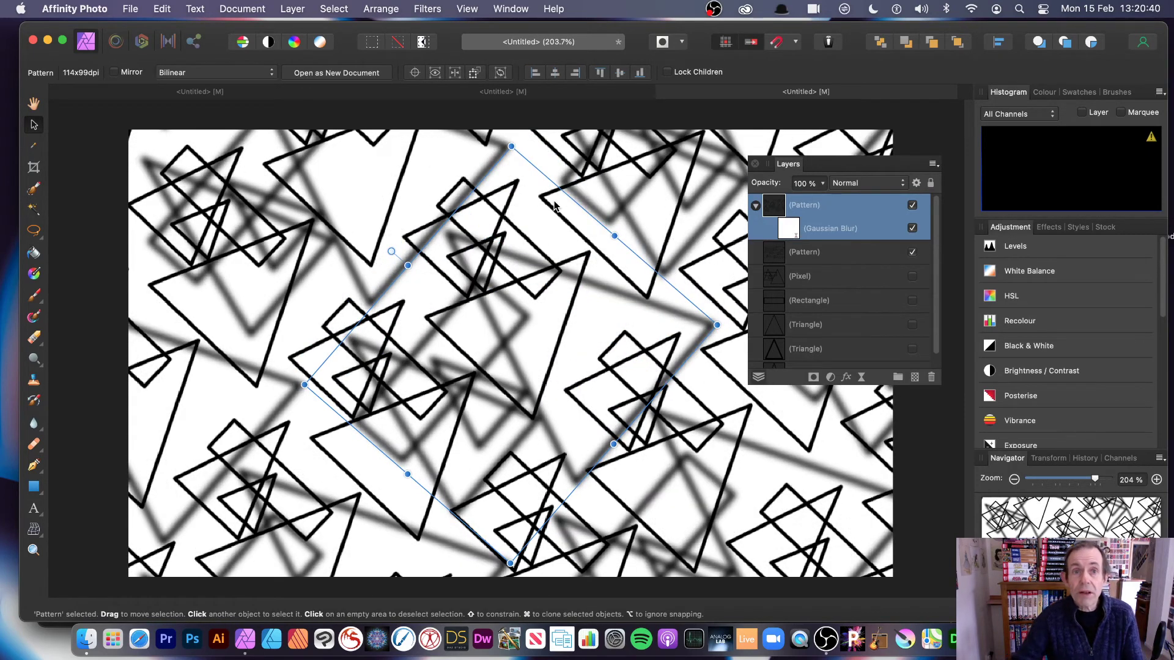
{"action": "left_click", "coordinate": [293, 8]}
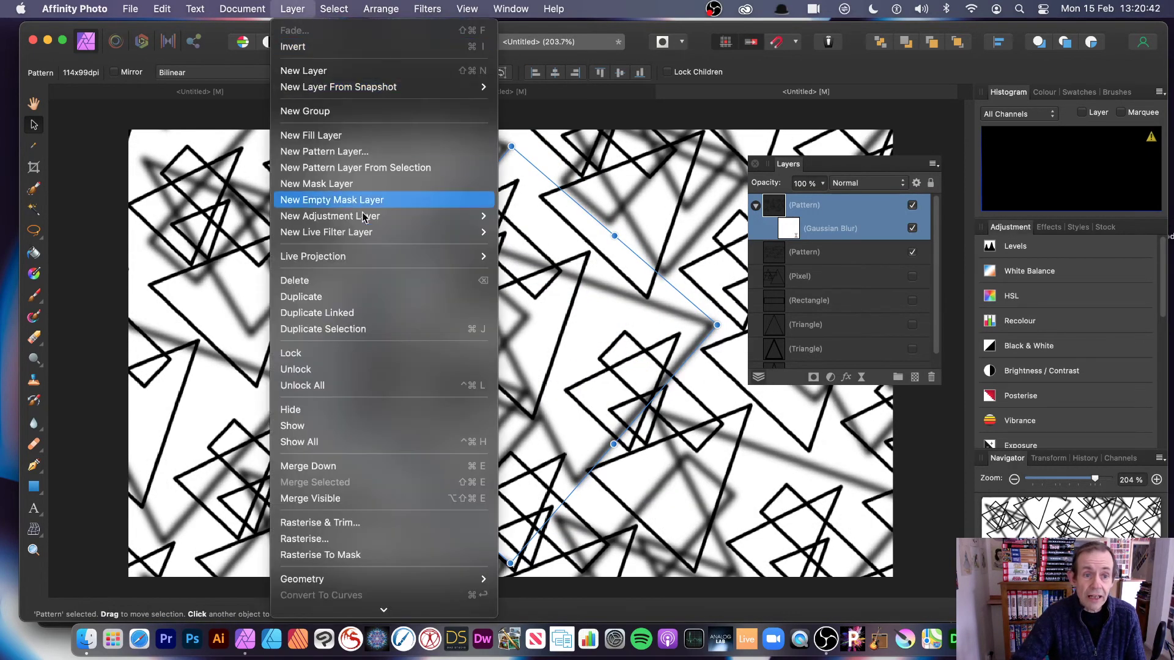
{"action": "mouse_move", "coordinate": [391, 232]}
{"action": "mouse_move", "coordinate": [584, 271]}
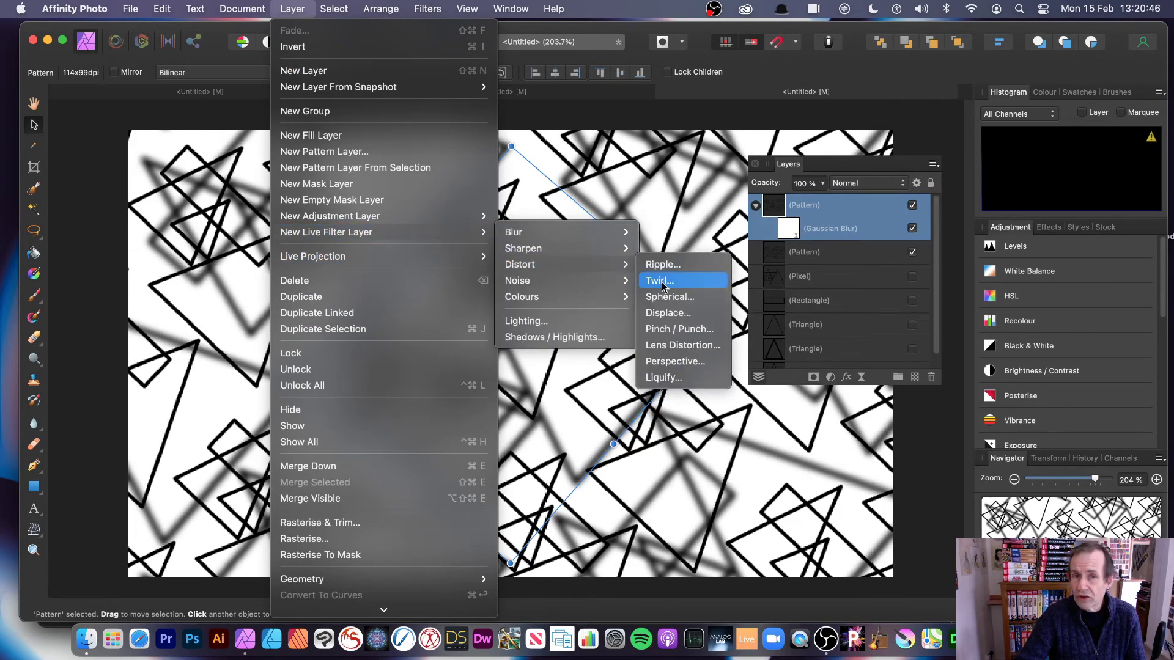
{"action": "left_click", "coordinate": [578, 162]}
- Add an HSL adjustment layer above the blurred pattern, keeping its default settings
{"action": "left_click", "coordinate": [292, 9]}
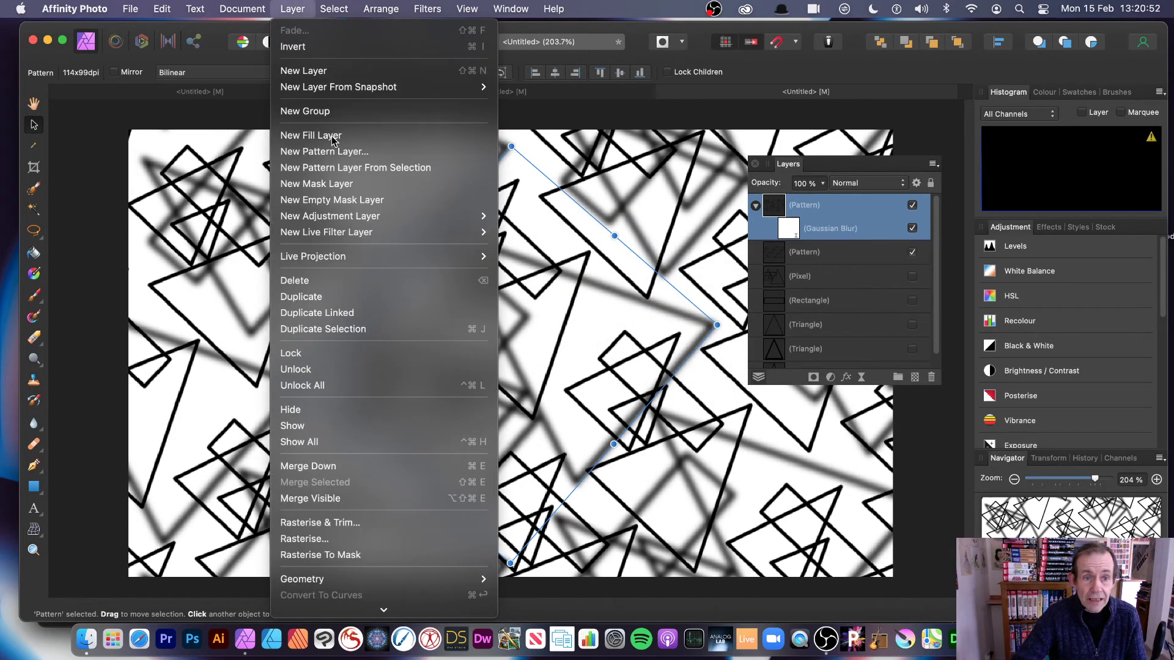
{"action": "mouse_move", "coordinate": [379, 217]}
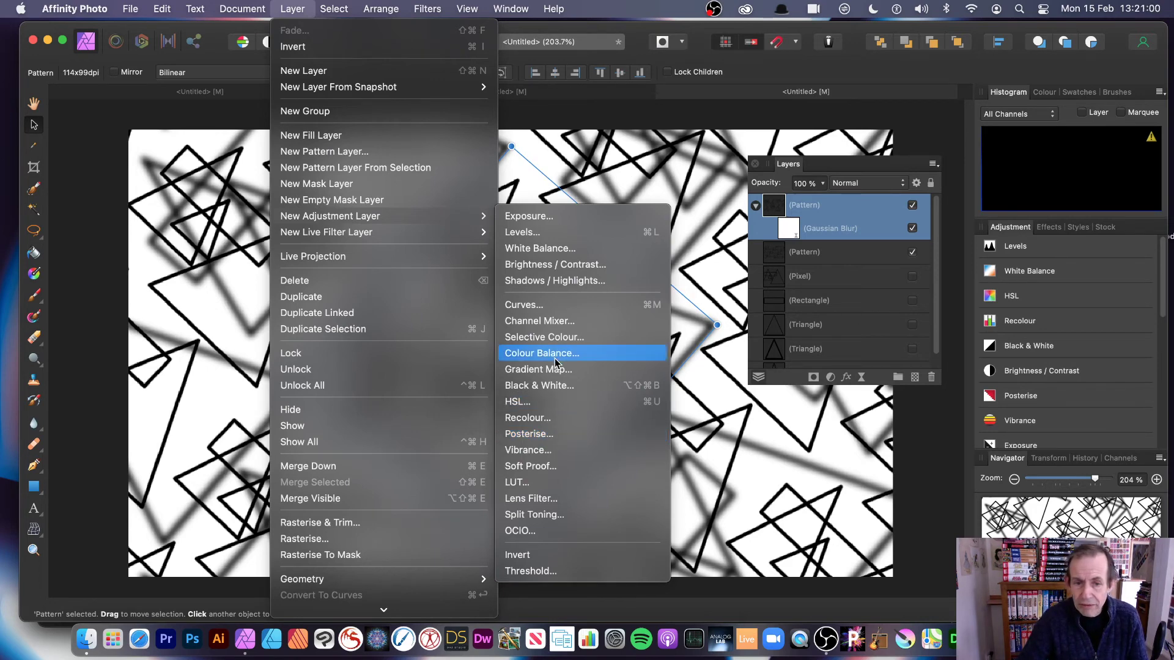
{"action": "left_click", "coordinate": [551, 400]}
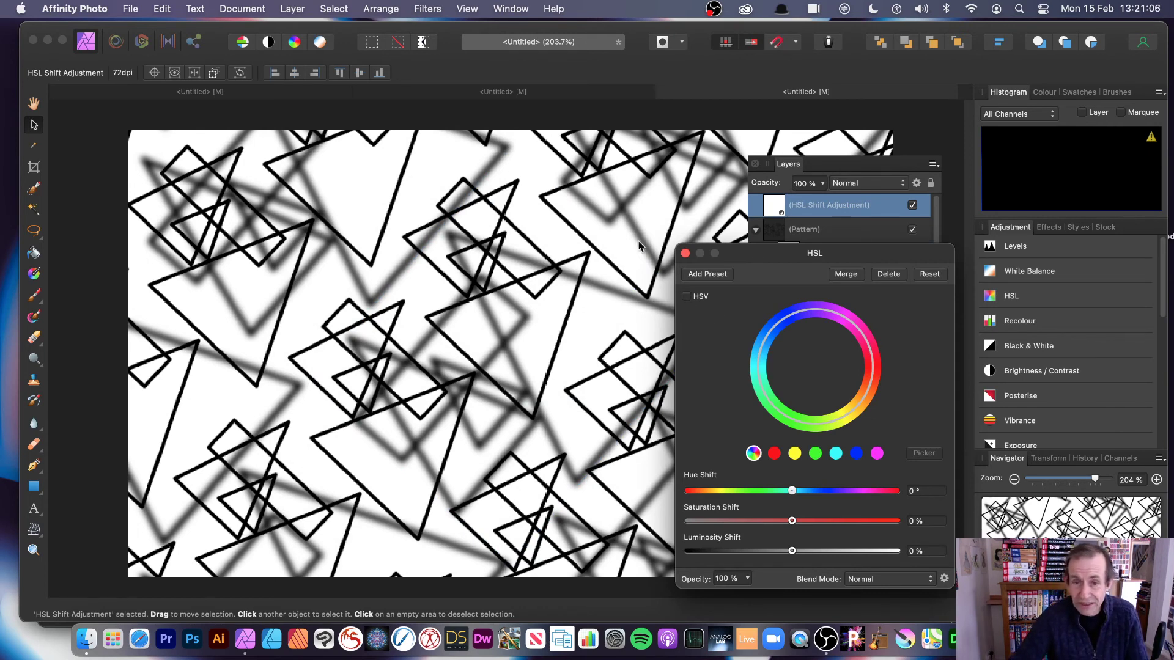
{"action": "left_click", "coordinate": [685, 254]}
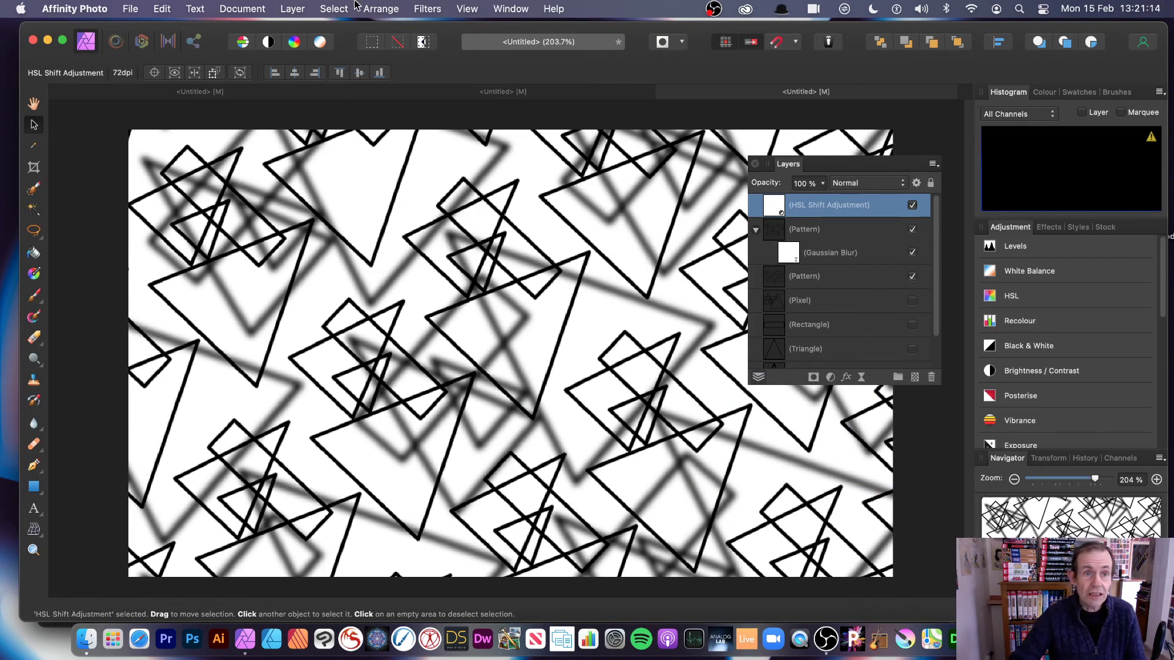
{"action": "left_click", "coordinate": [285, 7]}
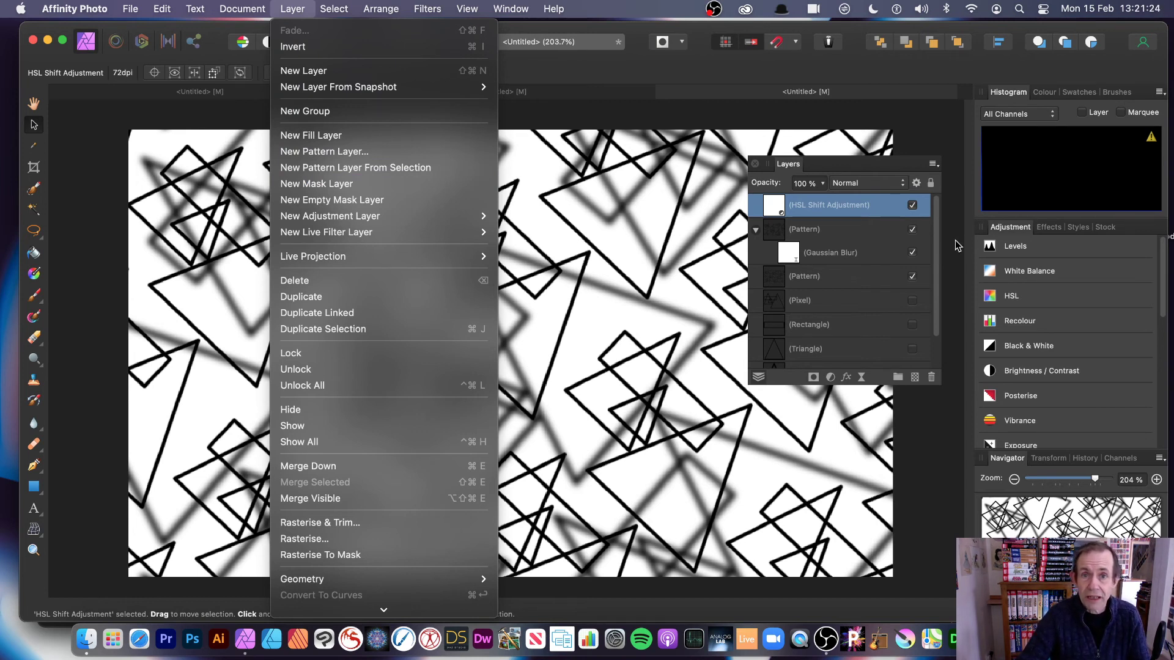
{"action": "left_click", "coordinate": [883, 199]}
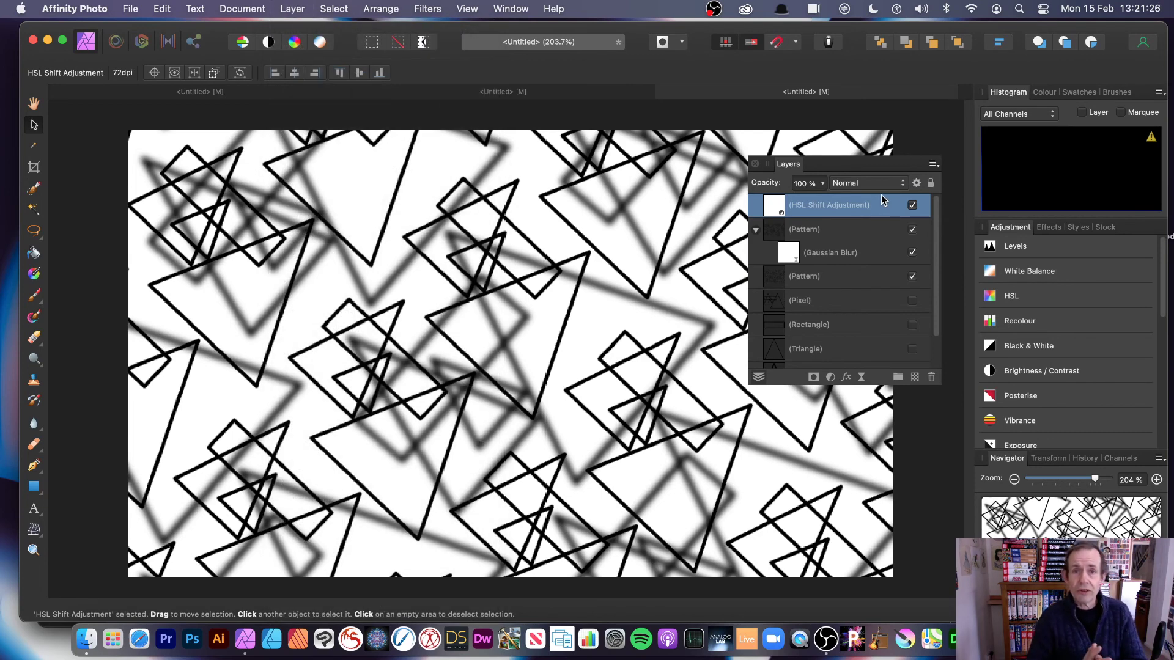